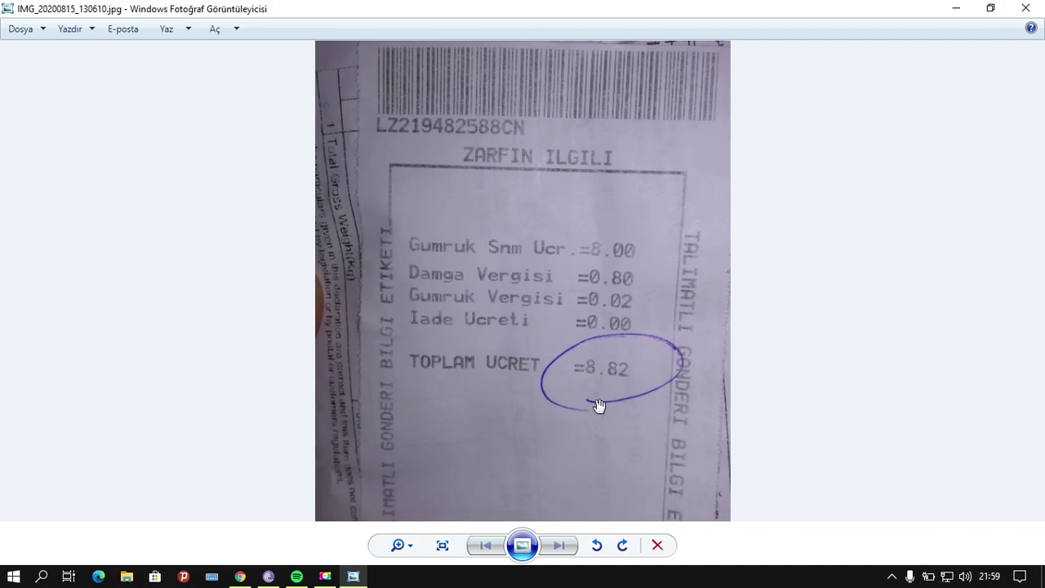
Step: Switch from the customs receipt photo to the Banggood checkout in Chrome and toggle the Tariff Insurance option in the shipment details
{"action": "left_click_drag", "start_coordinate": [593, 399], "coordinate": [643, 374]}
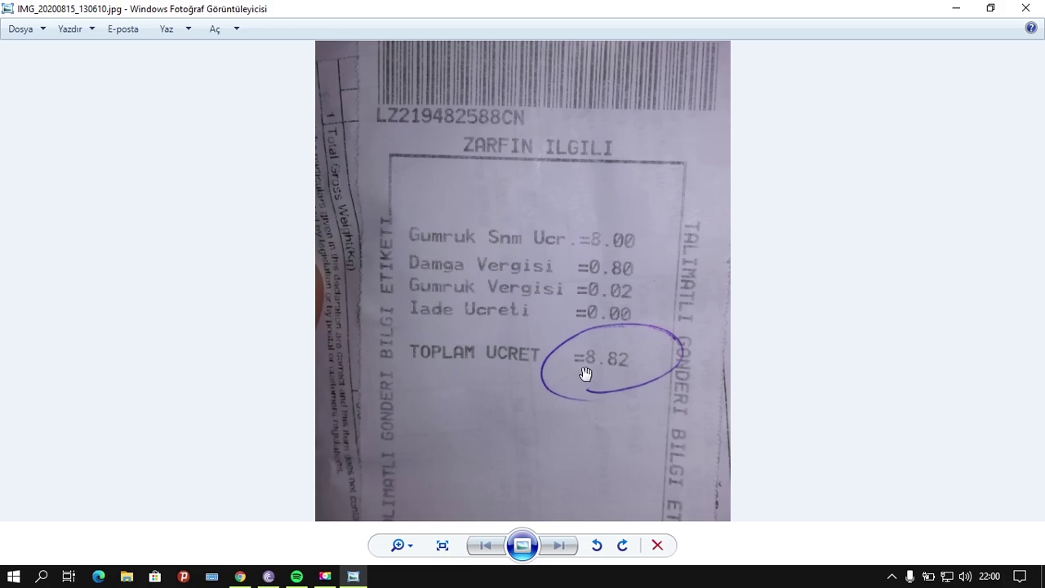
{"action": "left_click", "coordinate": [245, 578]}
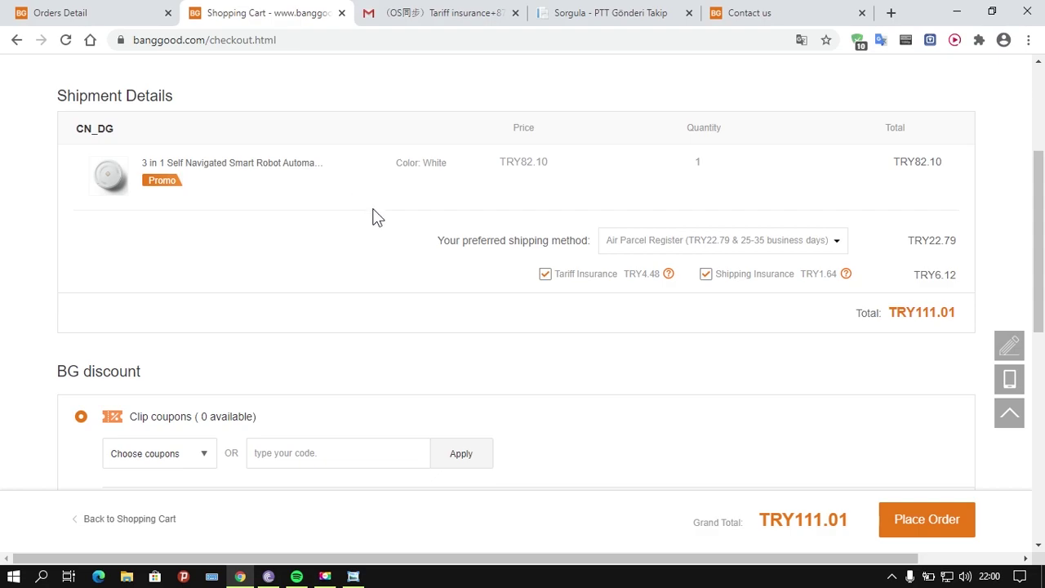
{"action": "left_click", "coordinate": [546, 276]}
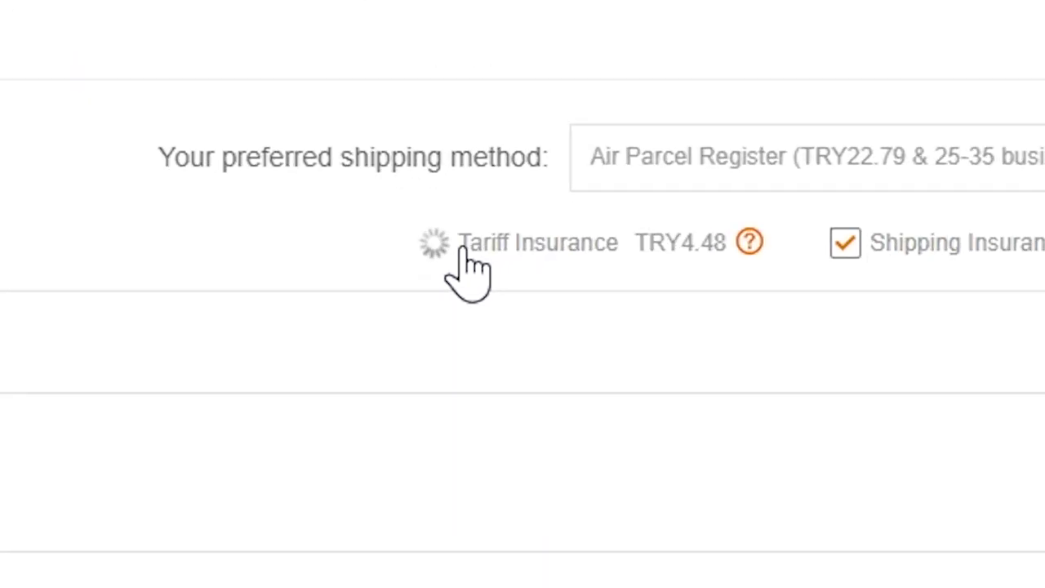
{"action": "left_click_drag", "start_coordinate": [460, 246], "coordinate": [624, 255]}
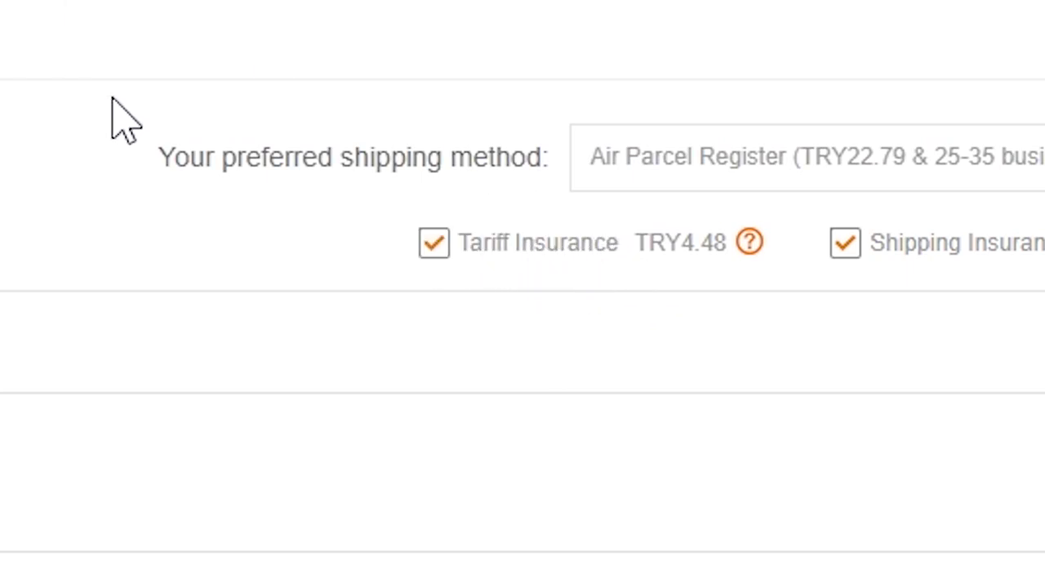
{"action": "left_click", "coordinate": [434, 243]}
{"action": "left_click", "coordinate": [469, 249]}
{"action": "left_click", "coordinate": [434, 243]}
{"action": "left_click_drag", "start_coordinate": [619, 243], "coordinate": [470, 245]}
{"action": "left_click", "coordinate": [497, 327]}
{"action": "left_click", "coordinate": [442, 253]}
Step: On Banggood's Contact Us page, set the question type to Order&Tax, Insurances, Tariff insurance
{"action": "left_click_drag", "start_coordinate": [797, 16], "coordinate": [441, 16]}
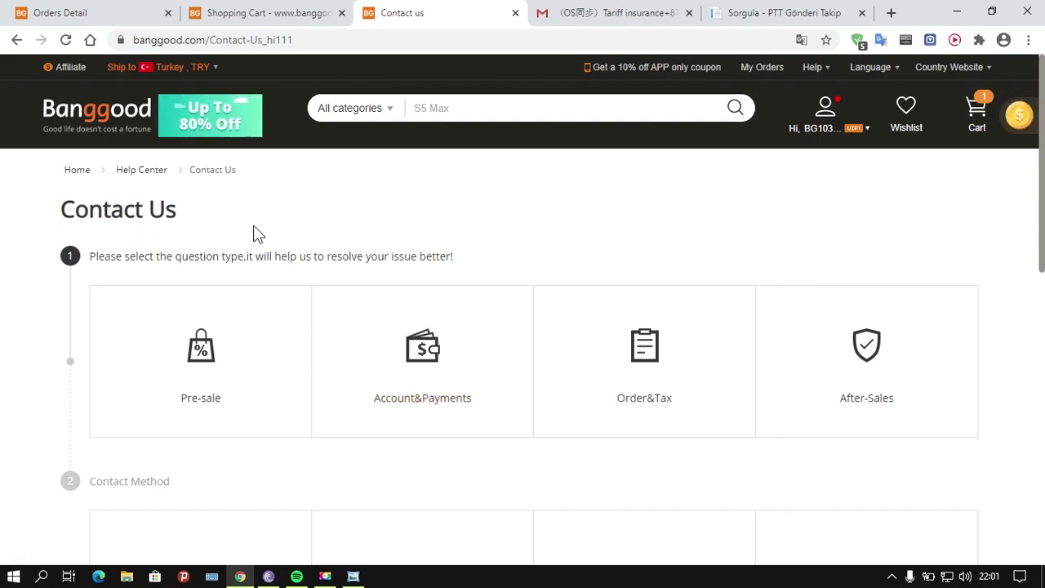
{"action": "scroll", "coordinate": [527, 222], "scroll_direction": "down", "scroll_amount": 2}
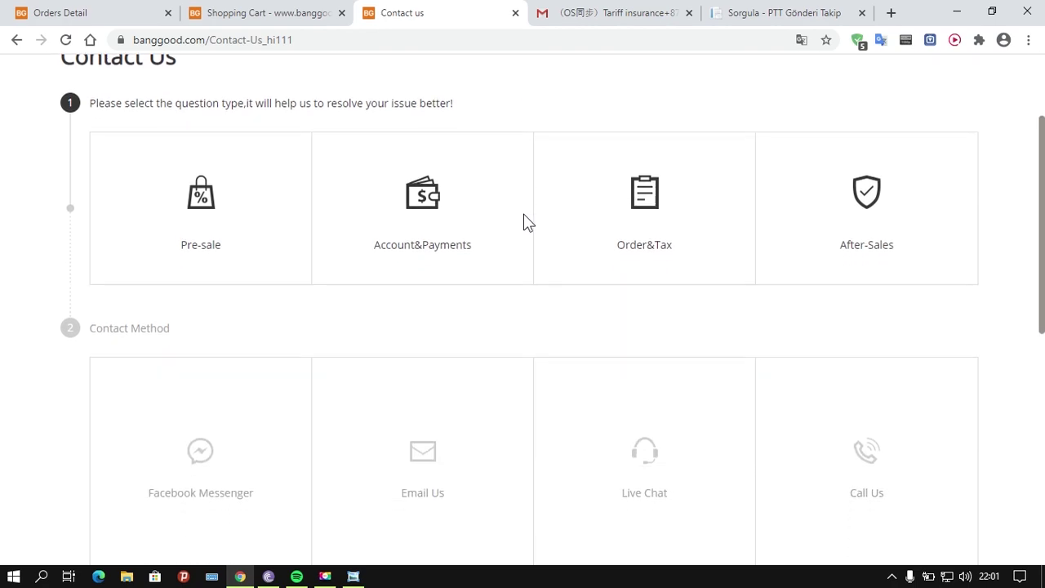
{"action": "left_click", "coordinate": [651, 212]}
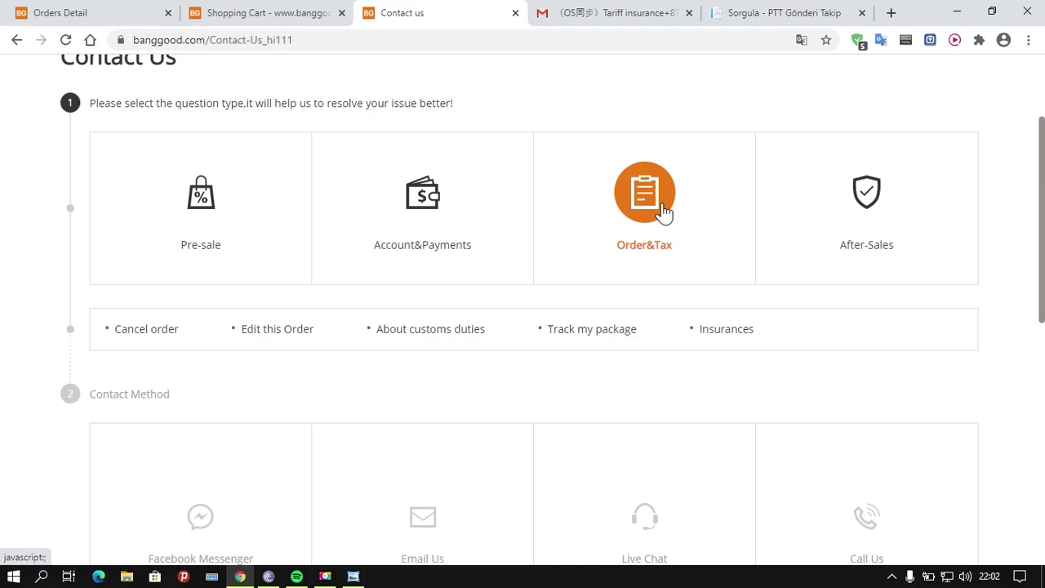
{"action": "scroll", "coordinate": [664, 212], "scroll_direction": "down", "scroll_amount": 1}
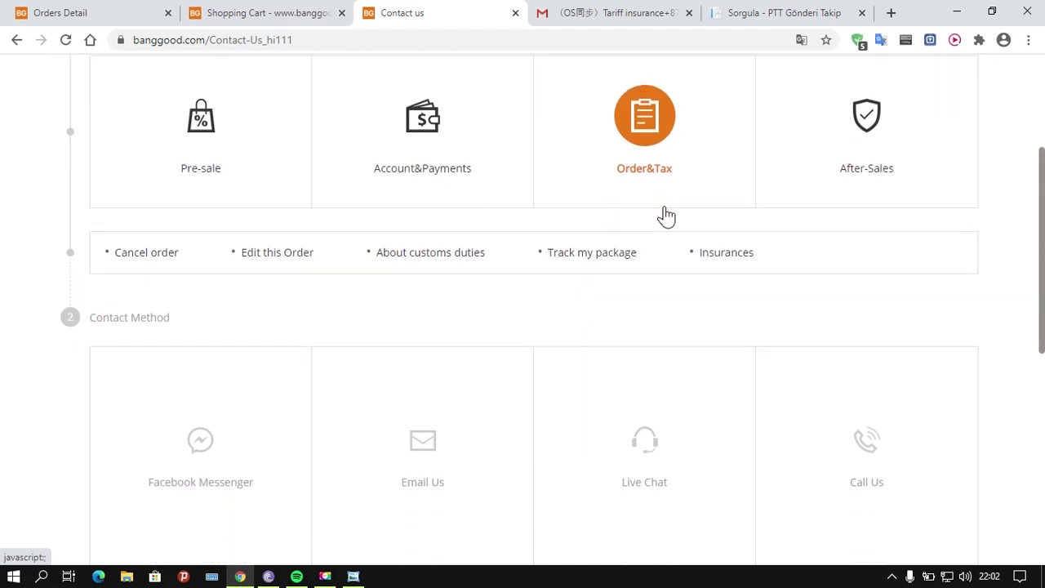
{"action": "left_click", "coordinate": [729, 254]}
{"action": "scroll", "coordinate": [507, 290], "scroll_direction": "down", "scroll_amount": 1}
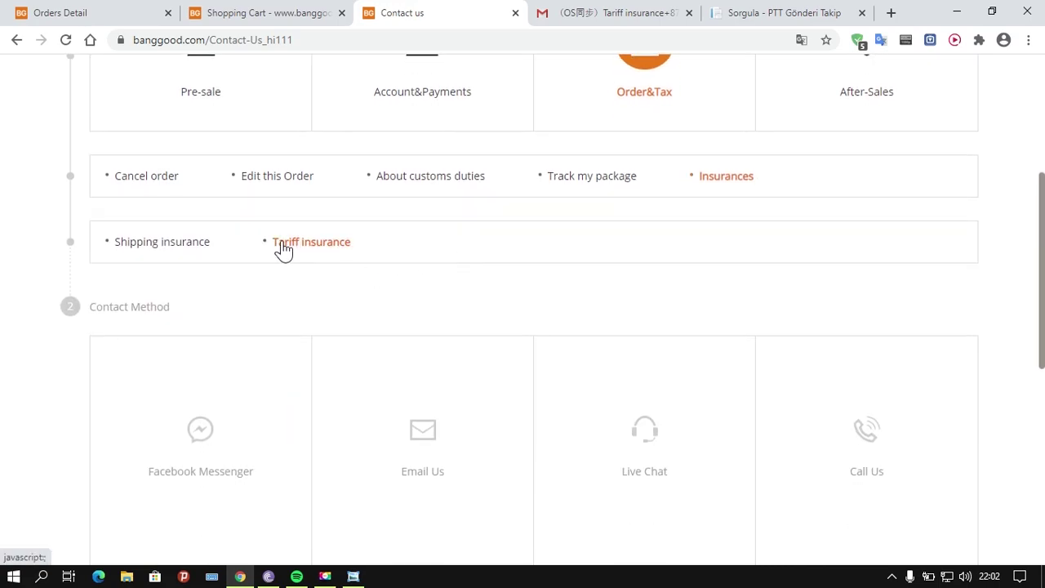
{"action": "left_click_drag", "start_coordinate": [380, 244], "coordinate": [265, 244]}
{"action": "left_click", "coordinate": [306, 243]}
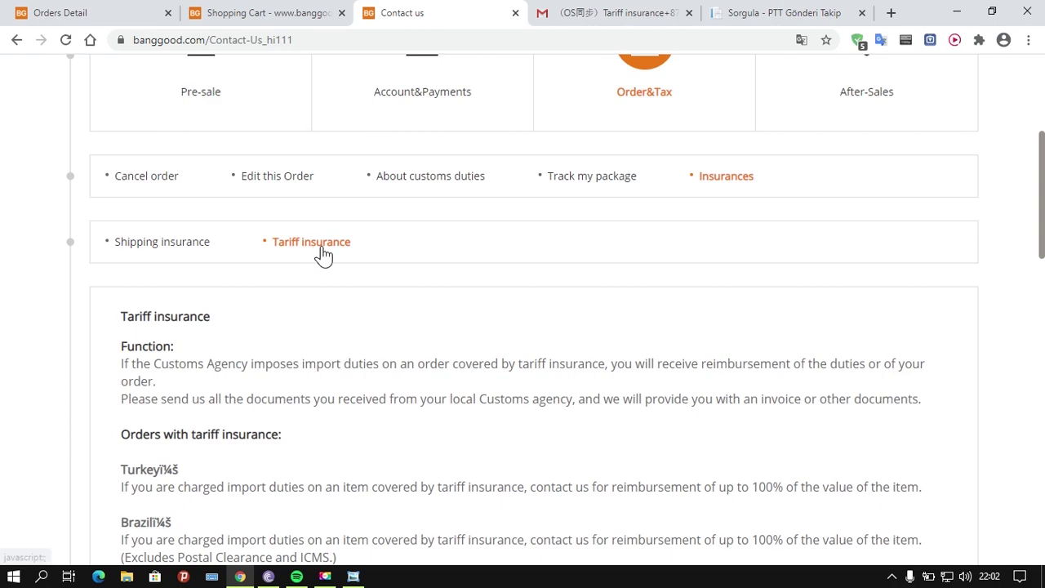
Step: Choose Email Us as the contact method below the tariff insurance policy and open its form, closing the advertising page
{"action": "scroll", "coordinate": [396, 267], "scroll_direction": "down", "scroll_amount": 3}
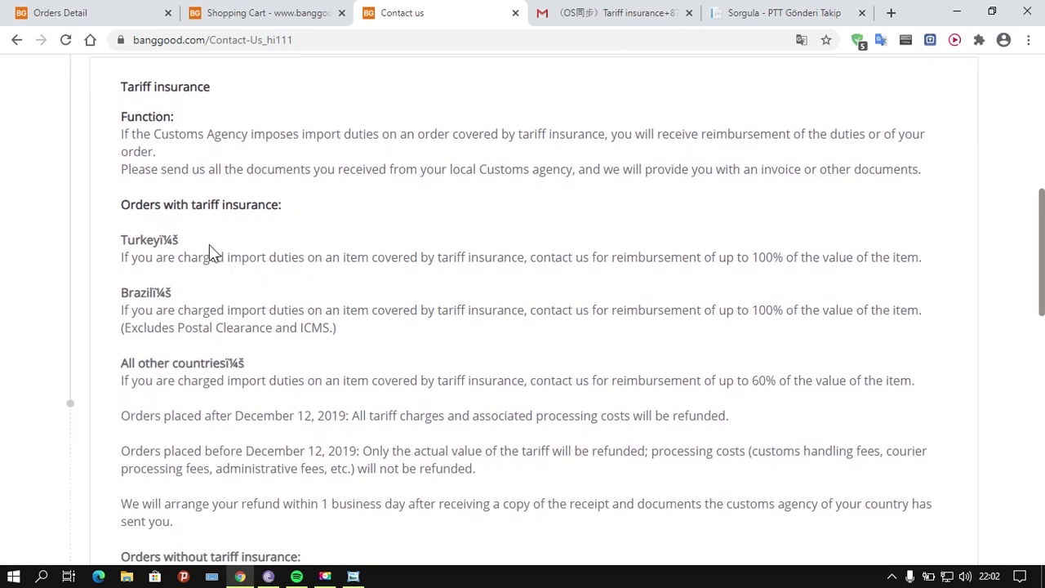
{"action": "scroll", "coordinate": [486, 244], "scroll_direction": "down", "scroll_amount": 2}
{"action": "scroll", "coordinate": [495, 256], "scroll_direction": "down", "scroll_amount": 4}
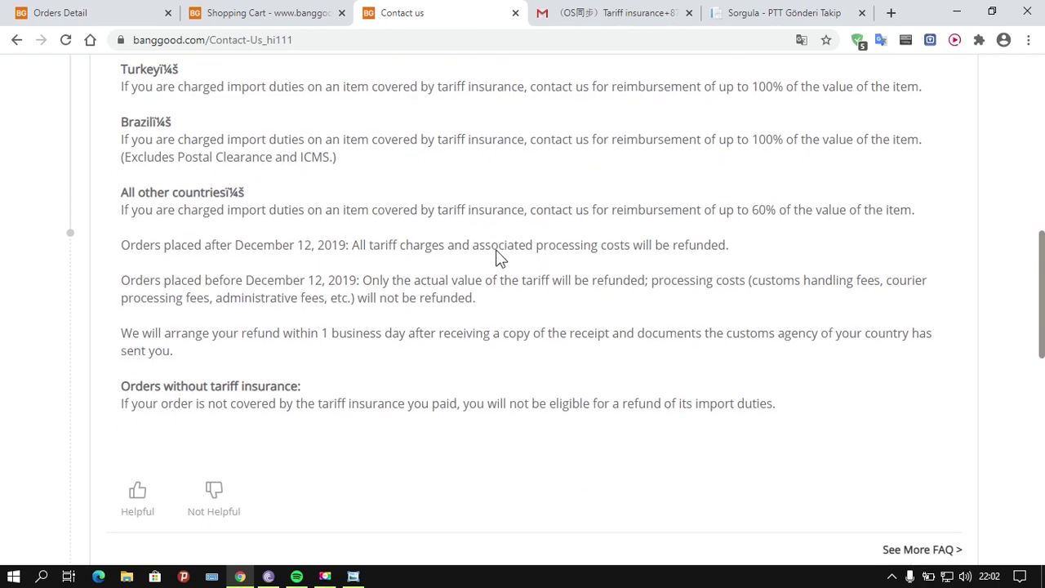
{"action": "scroll", "coordinate": [496, 256], "scroll_direction": "down", "scroll_amount": 2}
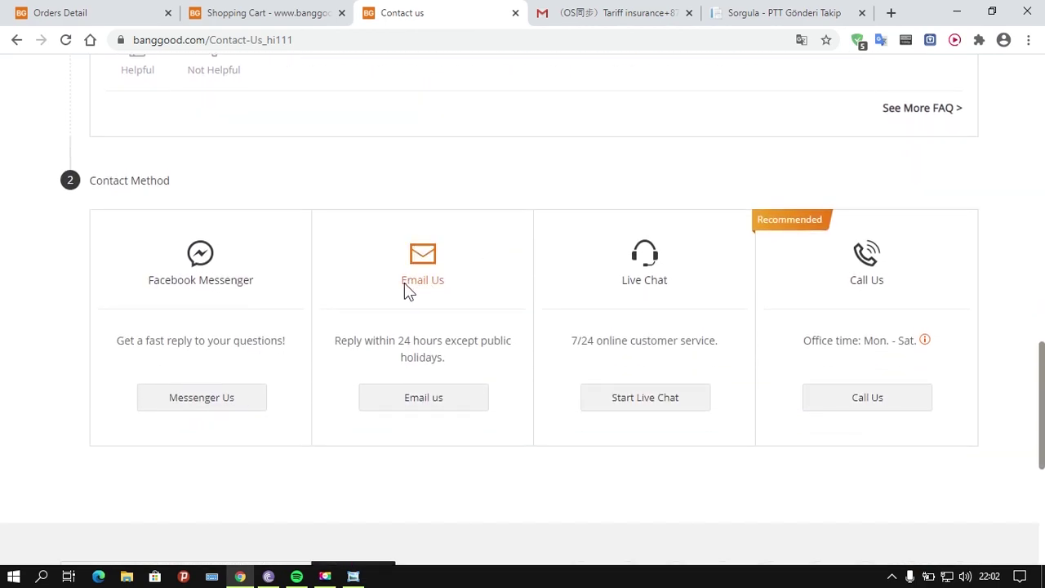
{"action": "left_click", "coordinate": [467, 345]}
{"action": "scroll", "coordinate": [476, 284], "scroll_direction": "down", "scroll_amount": 1}
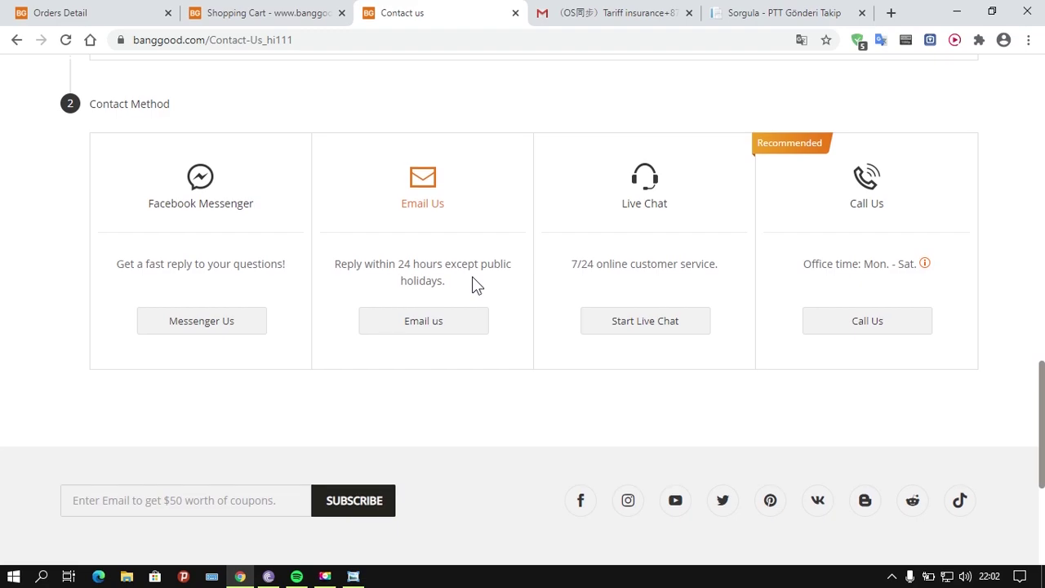
{"action": "left_click", "coordinate": [450, 333]}
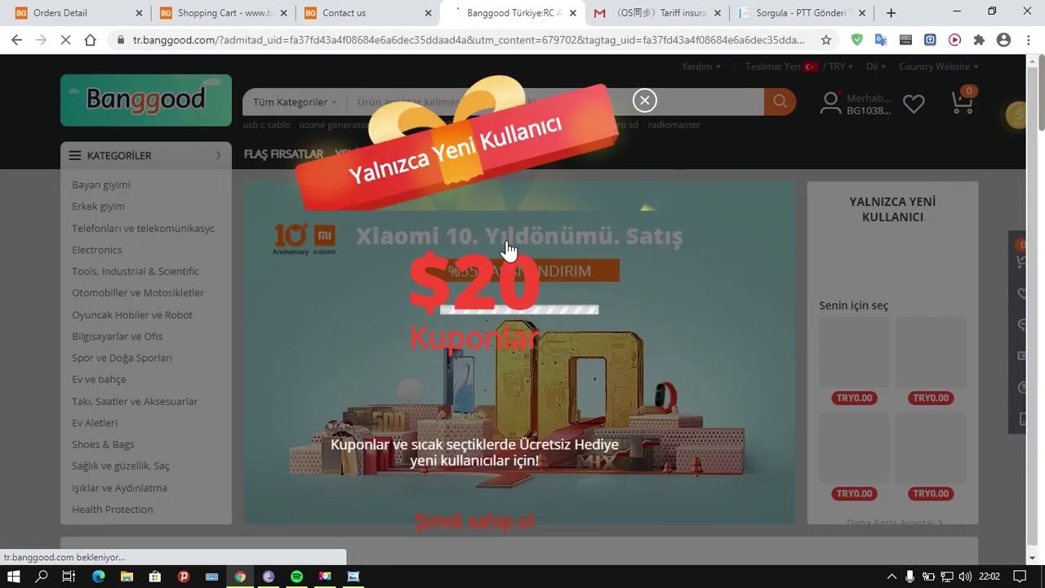
{"action": "left_click", "coordinate": [573, 13]}
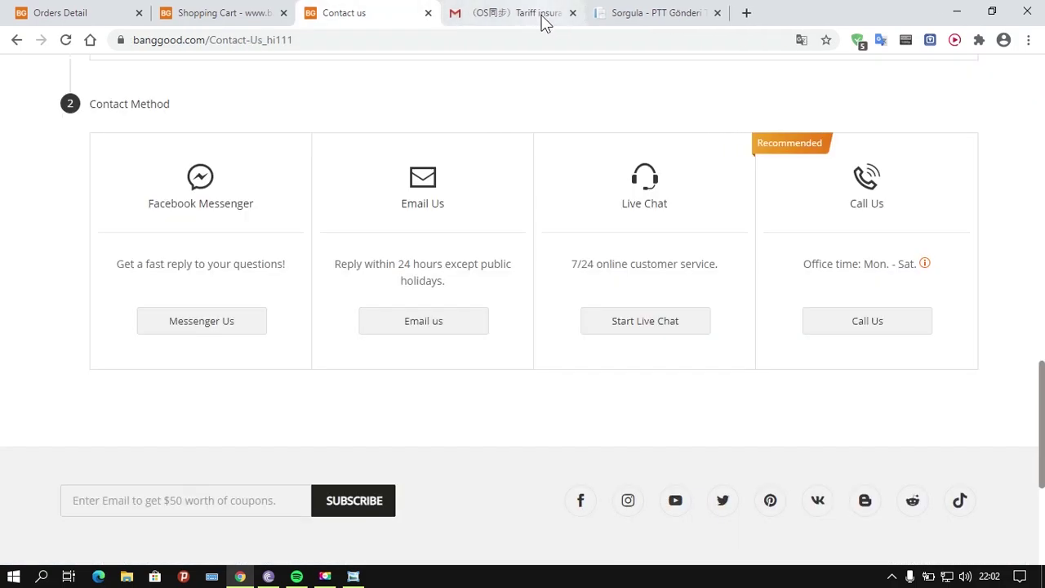
{"action": "left_click", "coordinate": [443, 325]}
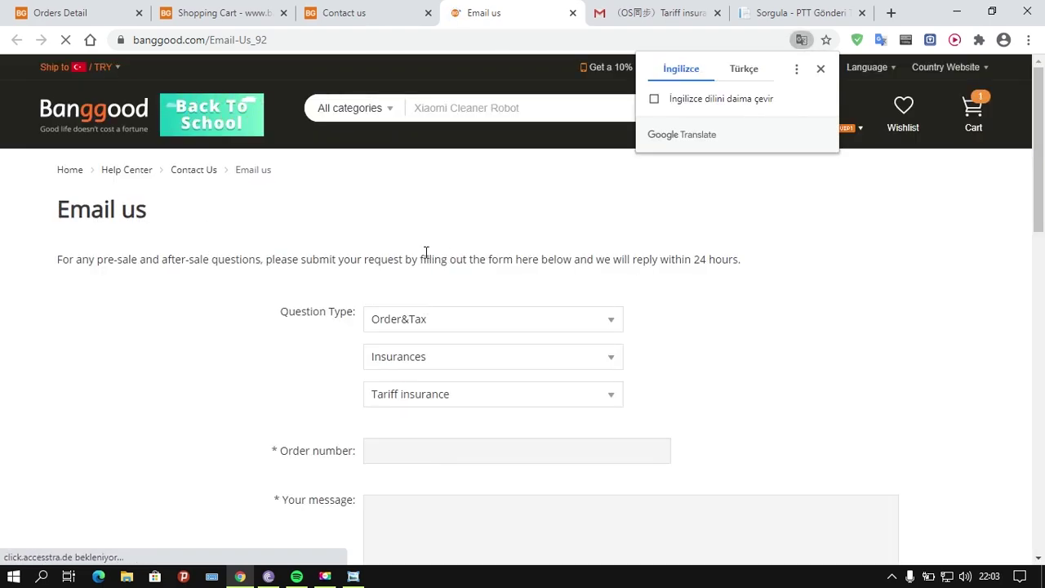
Step: Examine the Question Type selections and the Order number field on the Email us form
{"action": "scroll", "coordinate": [391, 270], "scroll_direction": "down", "scroll_amount": 2}
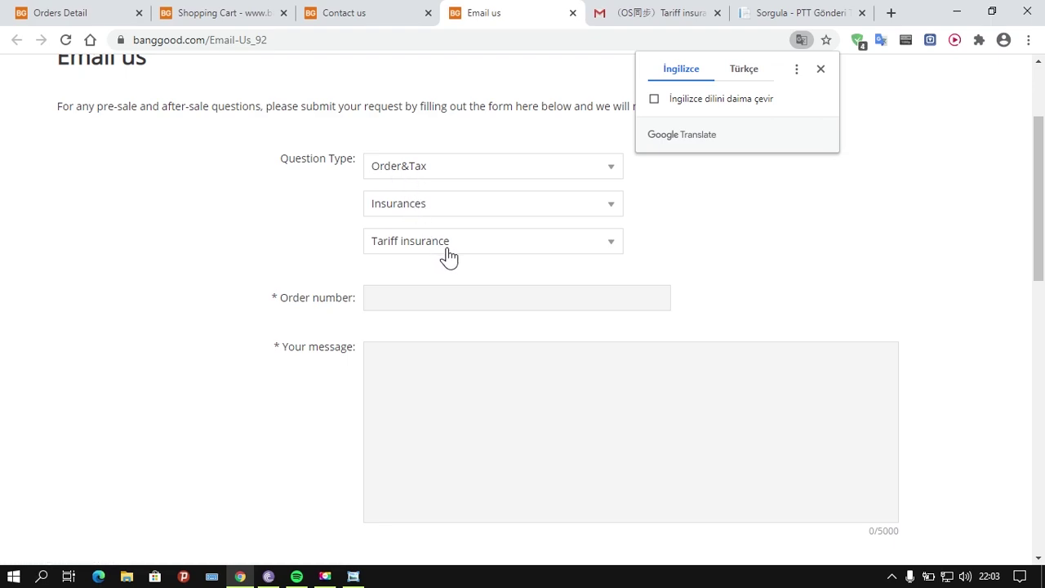
{"action": "left_click_drag", "start_coordinate": [288, 159], "coordinate": [349, 159]}
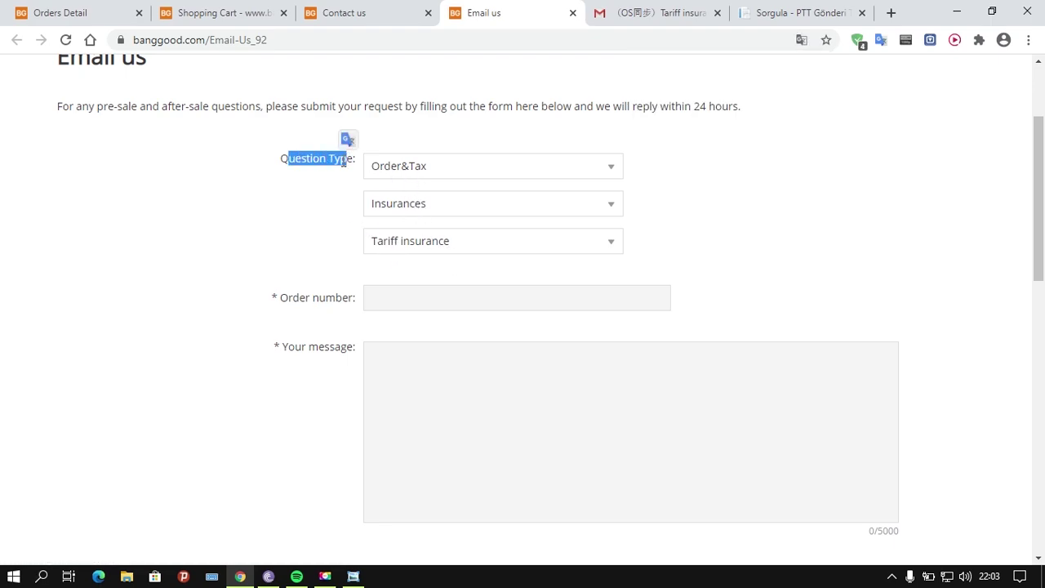
{"action": "left_click", "coordinate": [350, 159]}
{"action": "scroll", "coordinate": [319, 246], "scroll_direction": "down", "scroll_amount": 1}
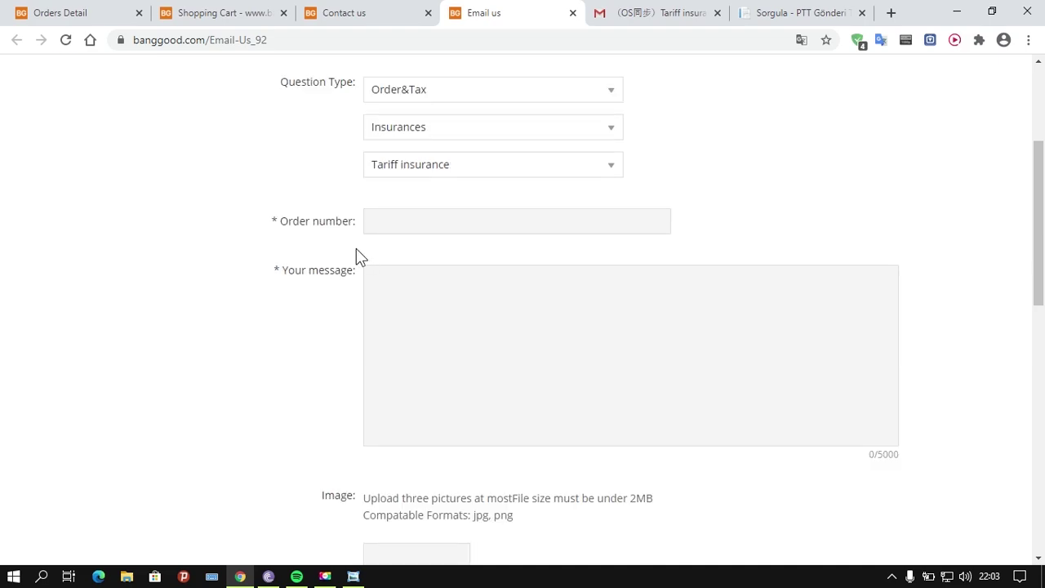
{"action": "left_click_drag", "start_coordinate": [280, 222], "coordinate": [355, 224]}
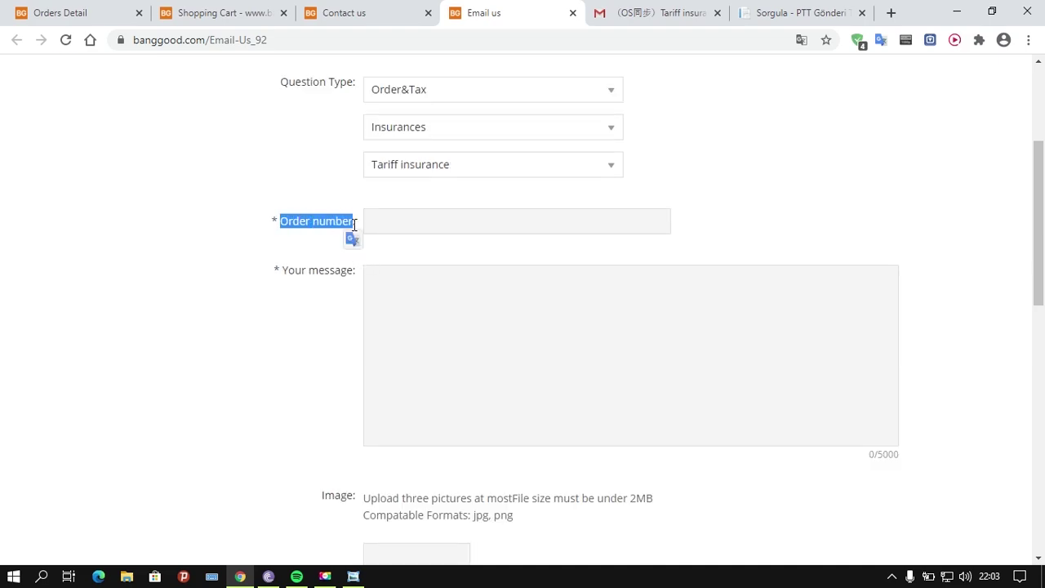
{"action": "left_click", "coordinate": [387, 249]}
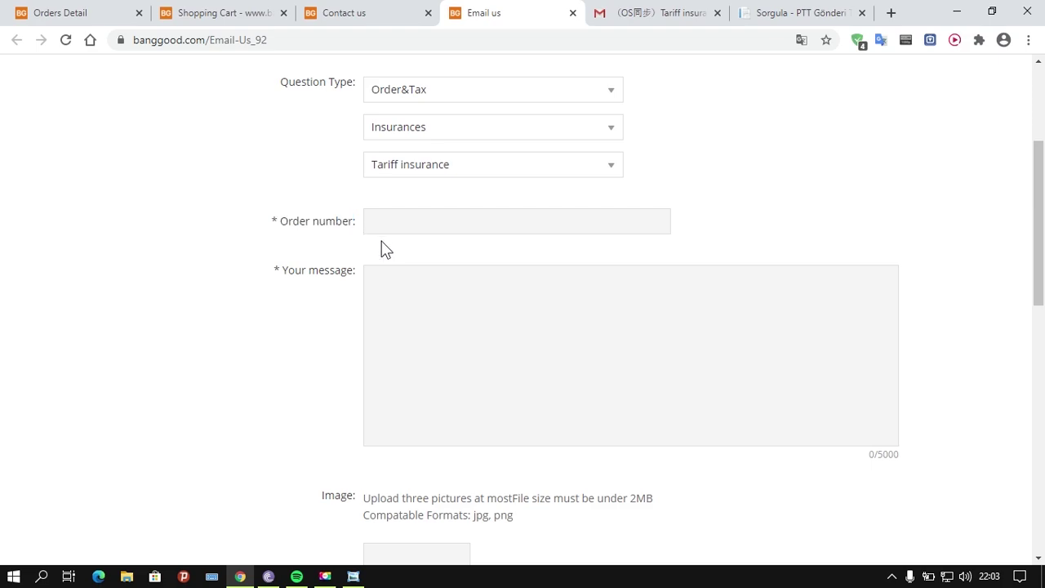
Step: Copy the order number from the completed order's Orders Detail page
{"action": "left_click", "coordinate": [81, 12]}
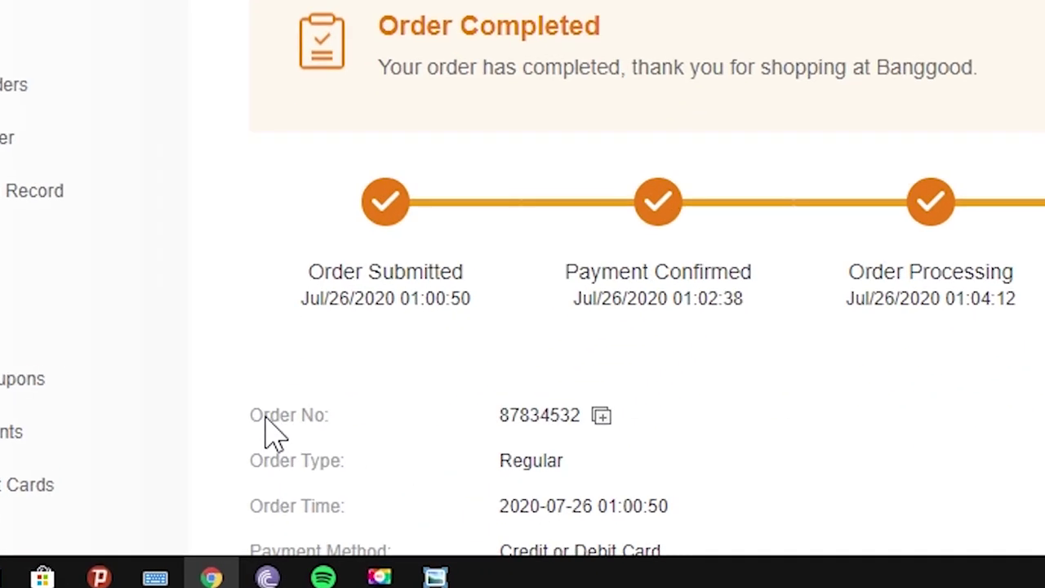
{"action": "left_click_drag", "start_coordinate": [258, 416], "coordinate": [583, 419]}
{"action": "left_click", "coordinate": [723, 427]}
{"action": "left_click_drag", "start_coordinate": [485, 422], "coordinate": [595, 419]}
{"action": "key", "text": "ctrl+c"}
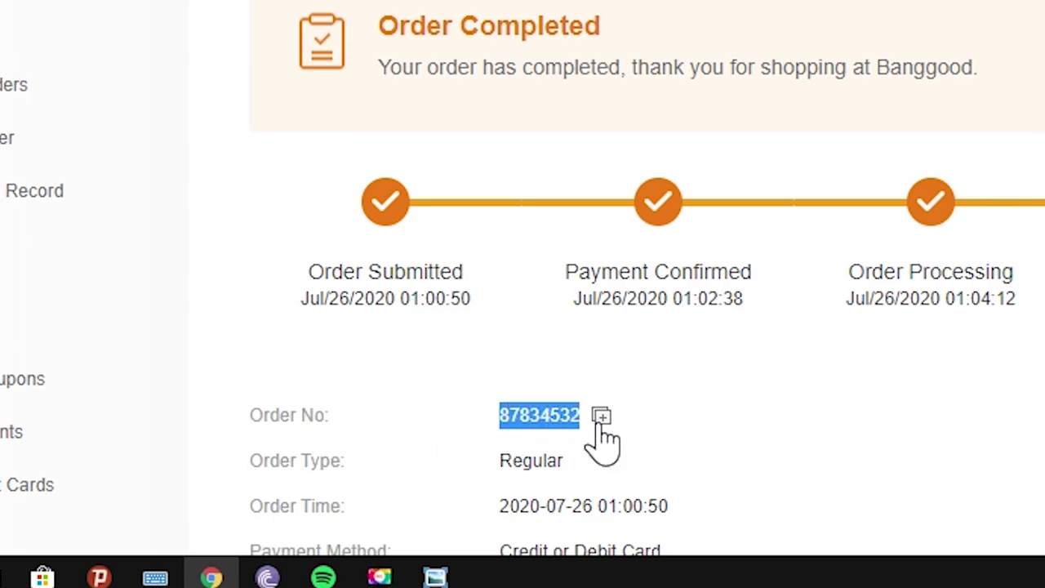
{"action": "right_click", "coordinate": [540, 421]}
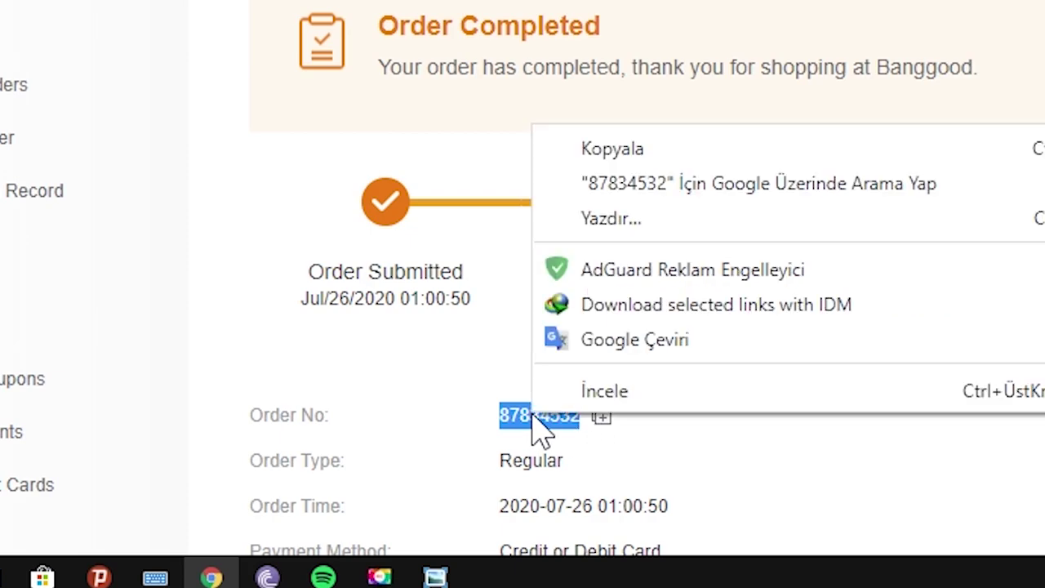
{"action": "left_click", "coordinate": [660, 153]}
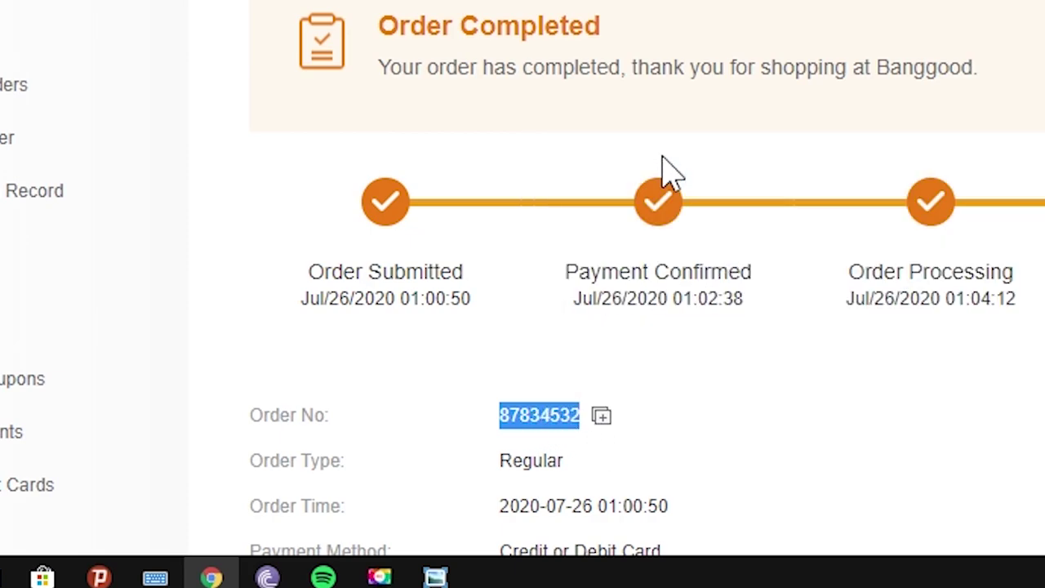
Step: Paste the copied order number into the Order number field of the Email us form
{"action": "left_click", "coordinate": [474, 13]}
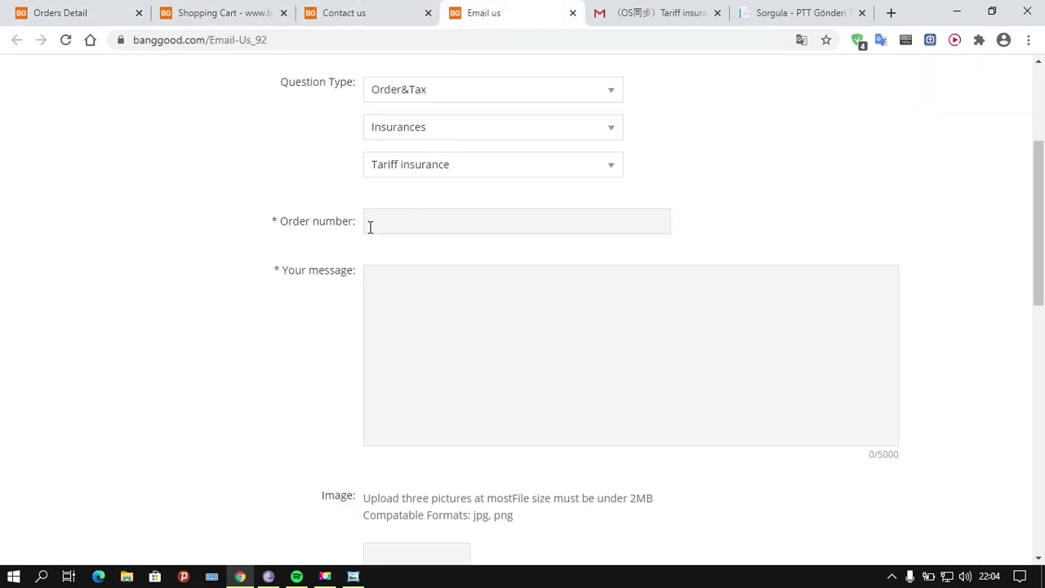
{"action": "right_click", "coordinate": [411, 221]}
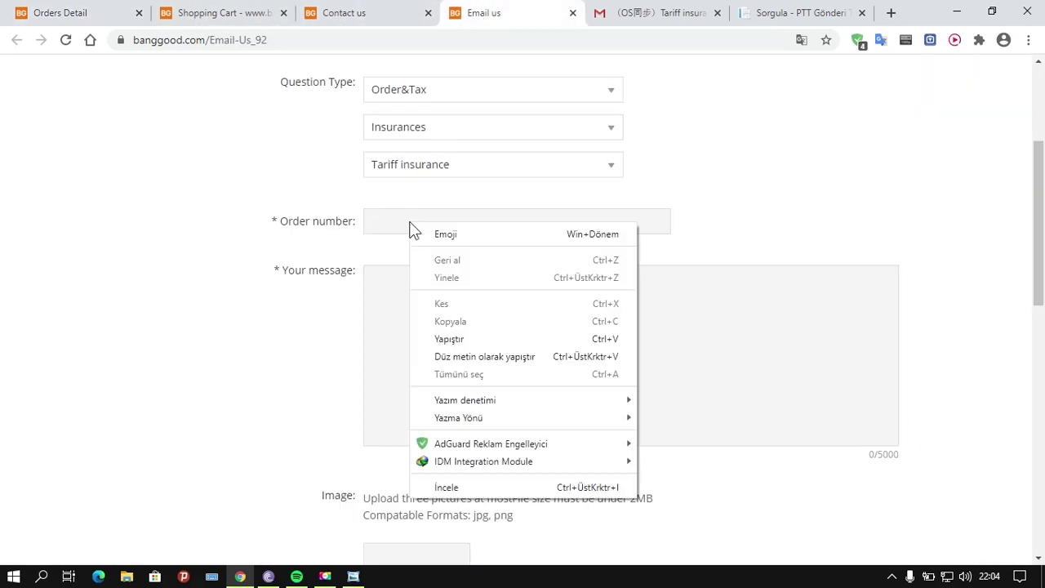
{"action": "left_click", "coordinate": [472, 338]}
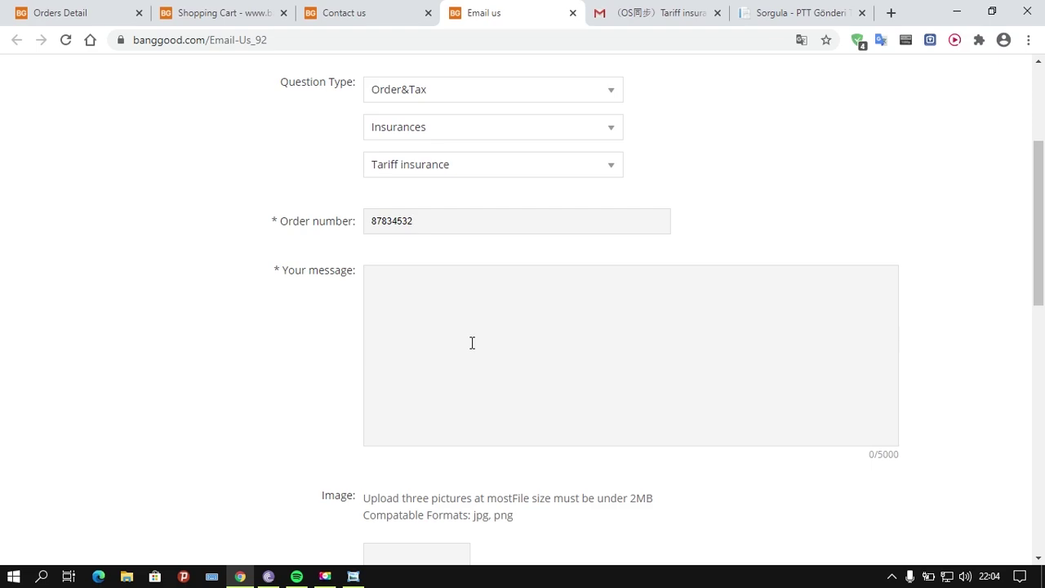
{"action": "left_click_drag", "start_coordinate": [320, 229], "coordinate": [336, 229]}
{"action": "left_click", "coordinate": [424, 224]}
Step: Open Google Translate at translate.google.com.tr in a new browser tab
{"action": "left_click", "coordinate": [890, 13]}
{"action": "type", "text": "google.com.t"}
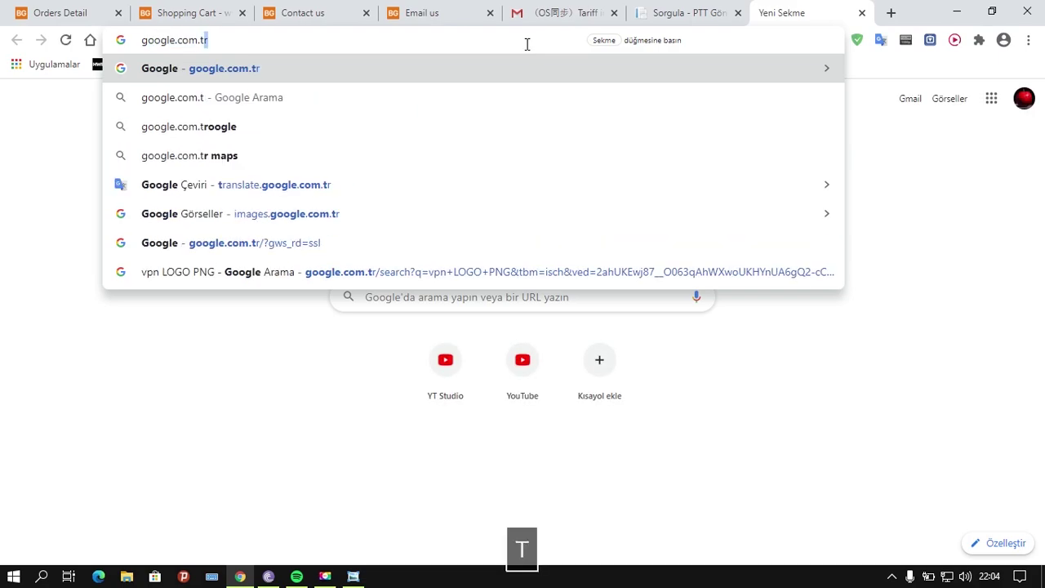
{"action": "type", "text": "r"}
{"action": "key", "text": "ctrl+a"}
{"action": "type", "text": "tr"}
{"action": "key", "text": "Return"}
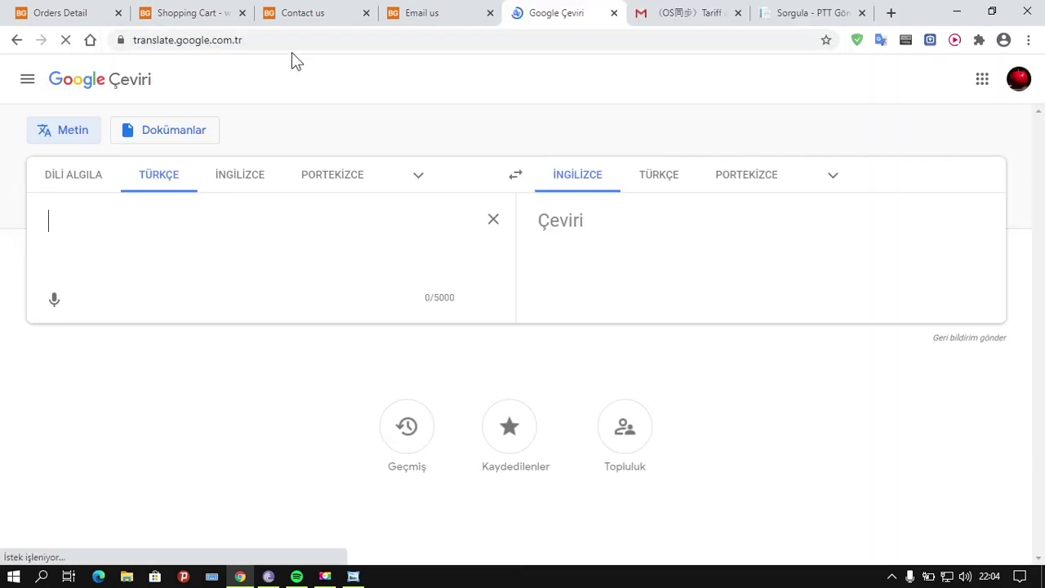
Step: Translate "Gümrük vergisi ve ek vergiler ödedim. İade talep ediyorum." from Turkish to English
{"action": "type", "text": "v"}
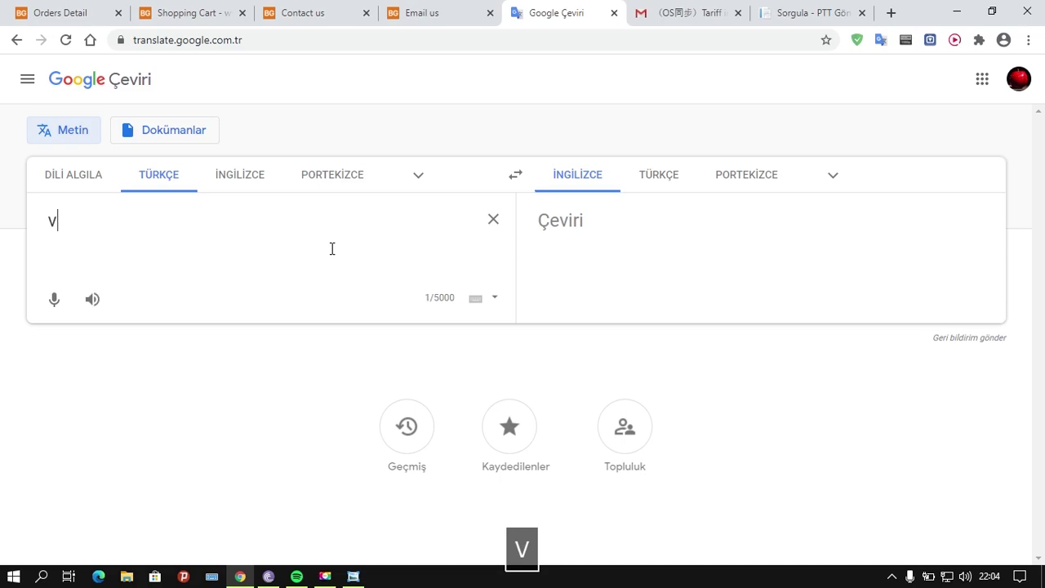
{"action": "key", "text": "BackSpace"}
{"action": "type", "text": "Gümrük vergisi ve ek vergiler ödedim. İade talep ediyorum."}
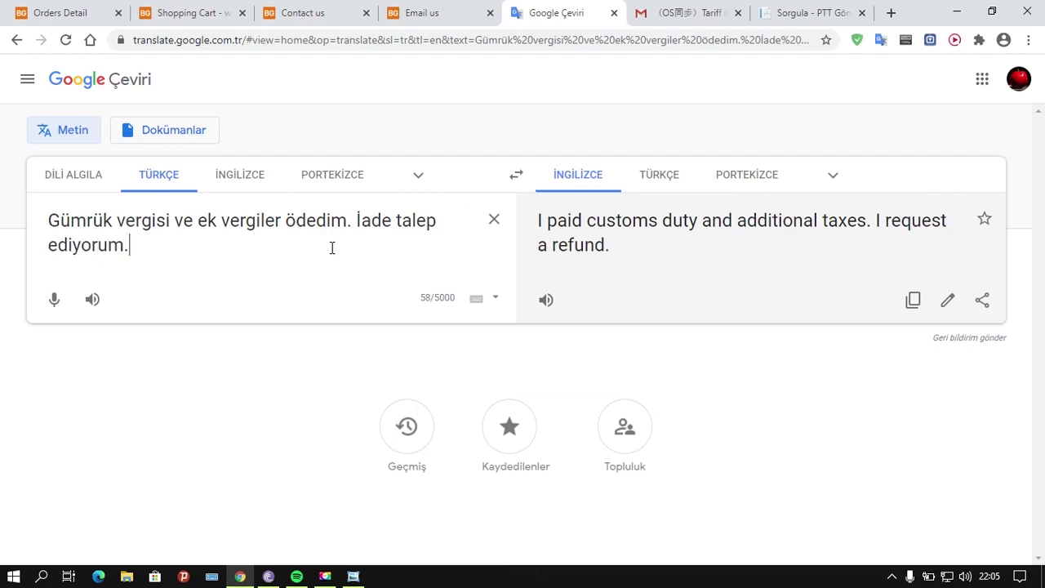
{"action": "left_click_drag", "start_coordinate": [175, 249], "coordinate": [25, 225]}
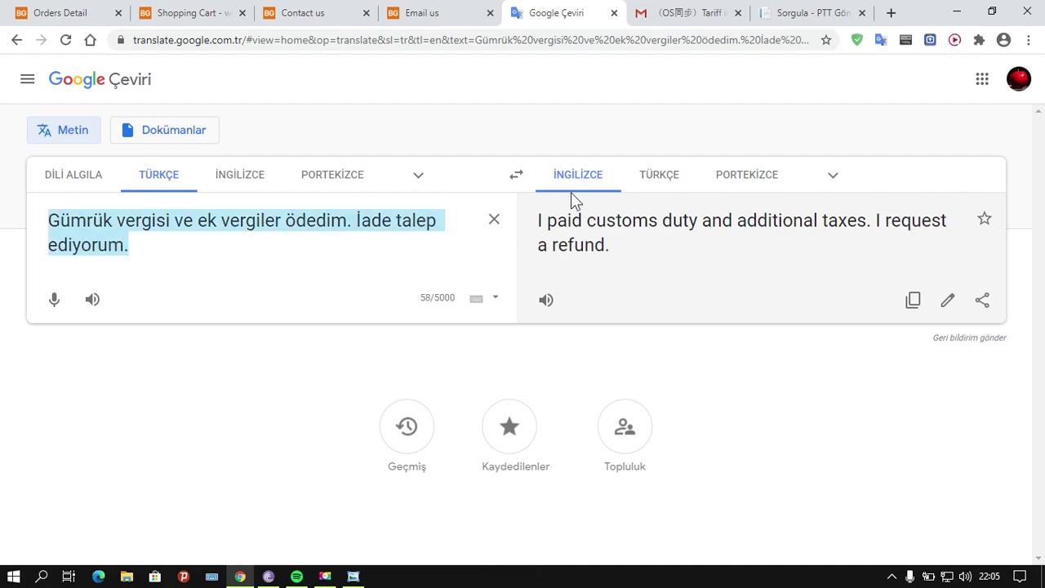
{"action": "left_click", "coordinate": [392, 239]}
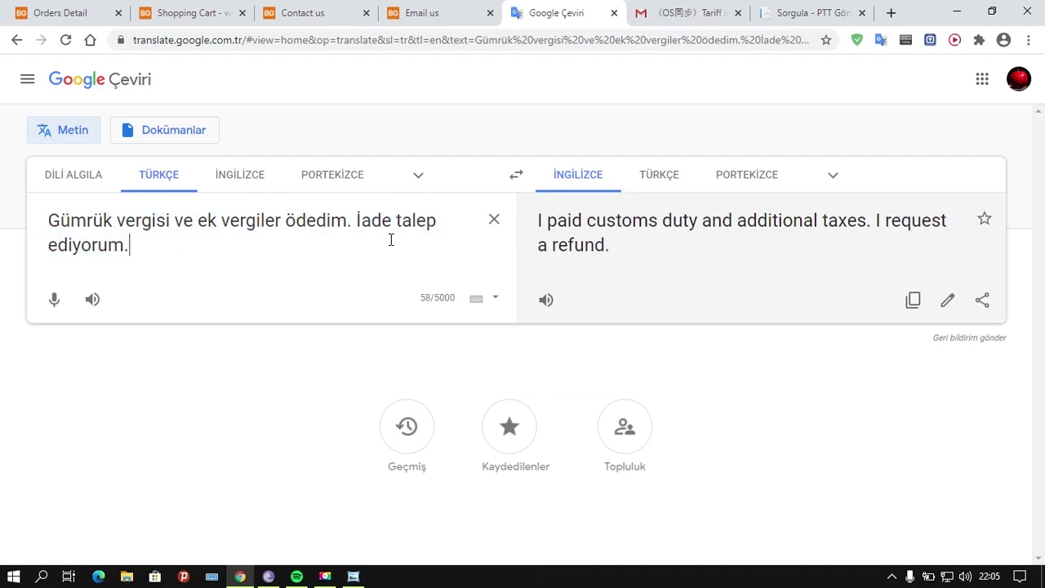
Step: Copy the English translation and paste it into the Your message field of the Email us form
{"action": "left_click", "coordinate": [914, 307]}
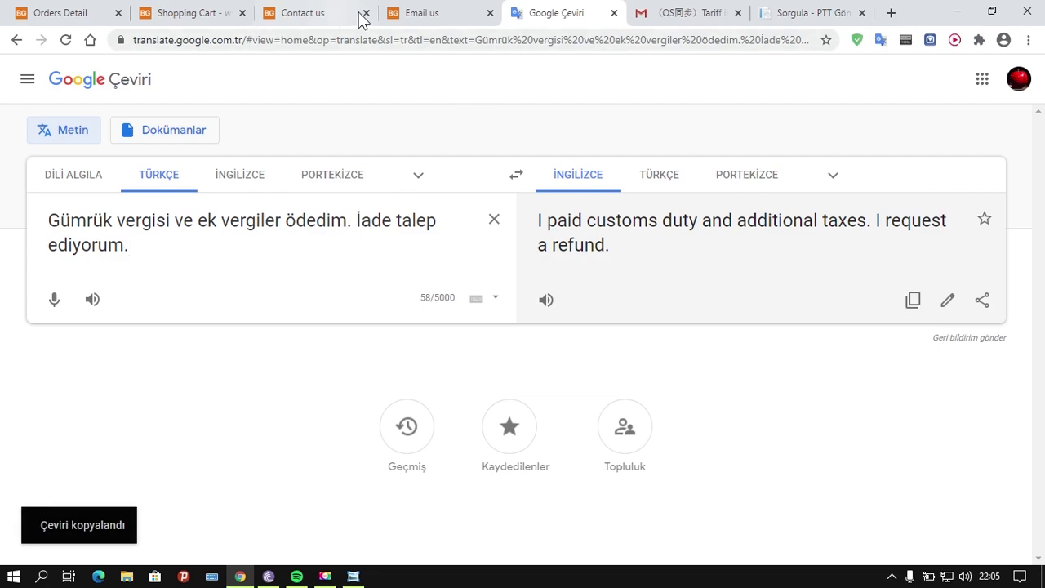
{"action": "left_click", "coordinate": [421, 16]}
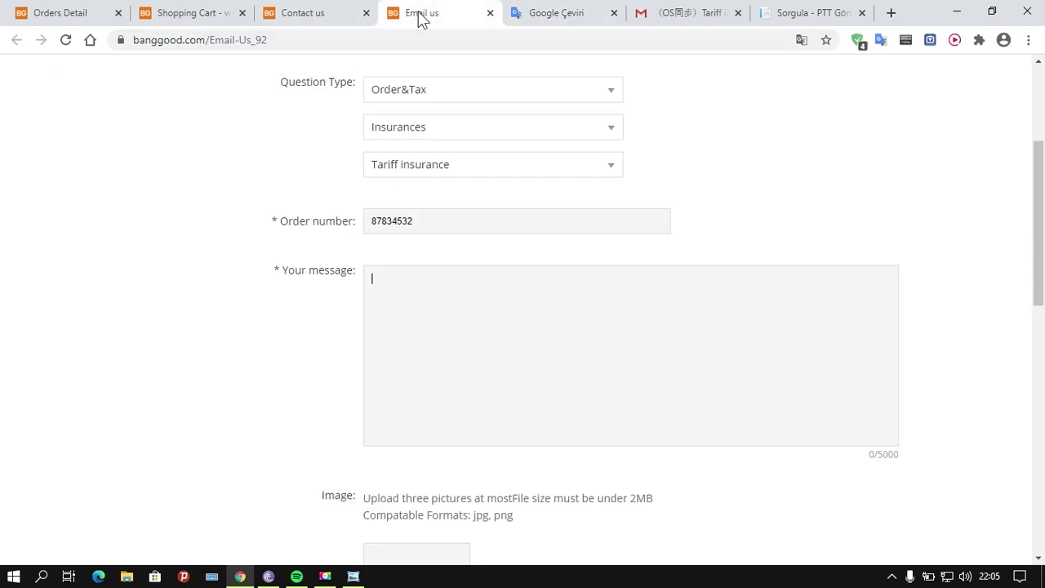
{"action": "right_click", "coordinate": [413, 292]}
{"action": "left_click", "coordinate": [501, 134]}
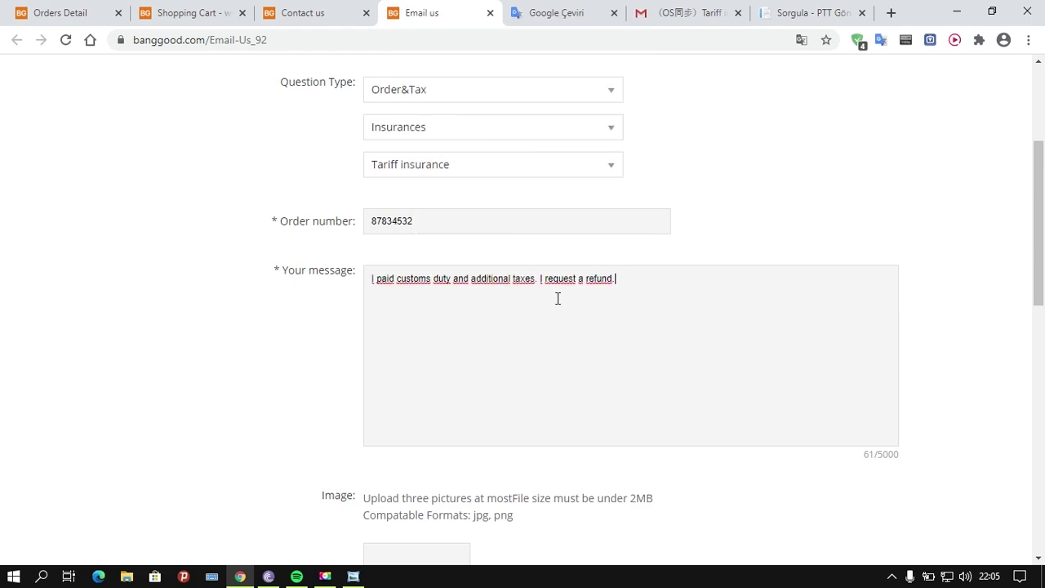
Step: Examine the charges and total on the customs receipt photo IMG_20200815_130610.jpg in Windows Photo Viewer, and return to the Email us form
{"action": "scroll", "coordinate": [613, 274], "scroll_direction": "down", "scroll_amount": 2}
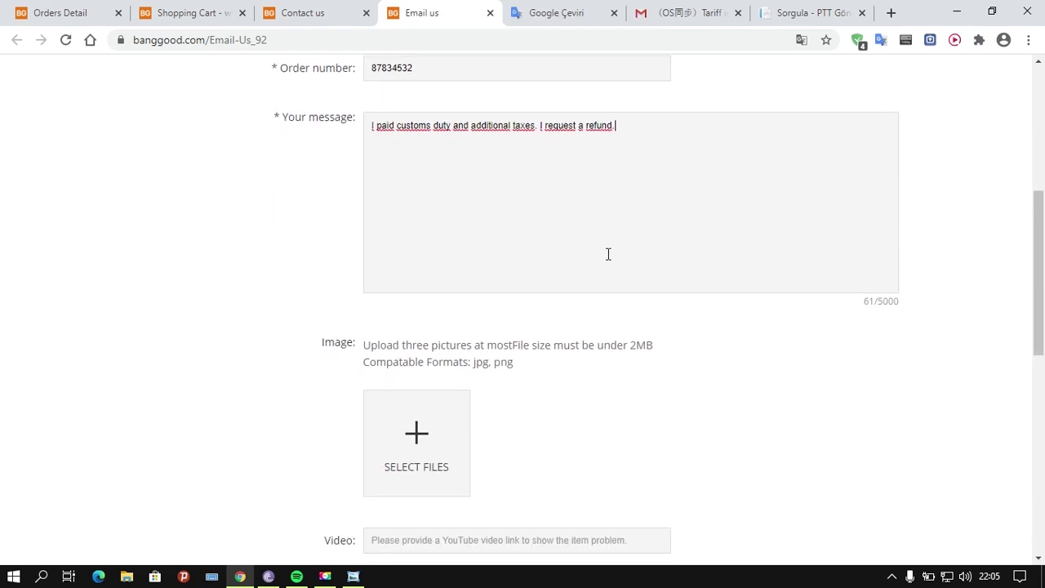
{"action": "scroll", "coordinate": [520, 289], "scroll_direction": "down", "scroll_amount": 2}
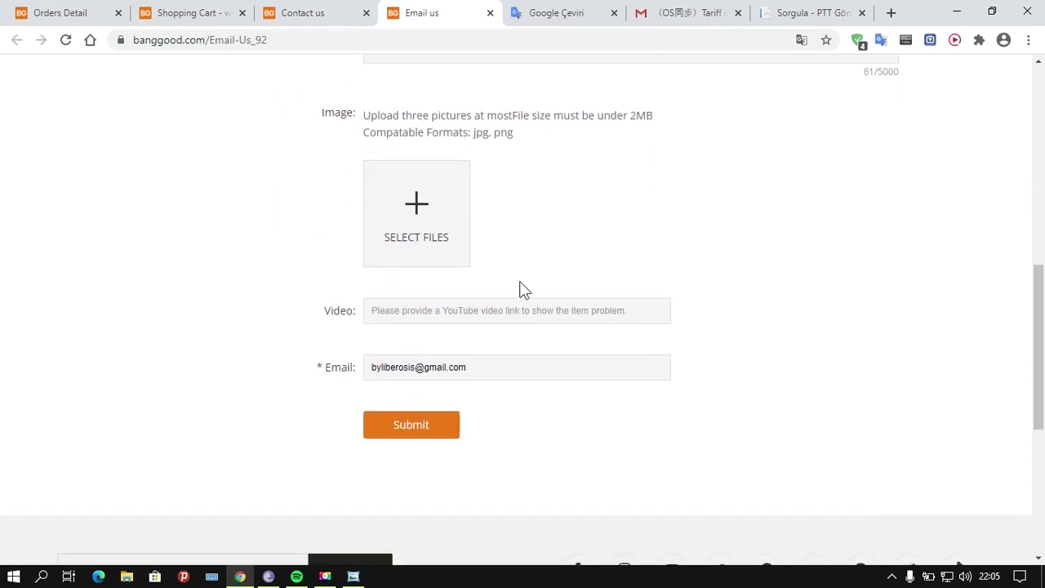
{"action": "scroll", "coordinate": [520, 289], "scroll_direction": "up", "scroll_amount": 1}
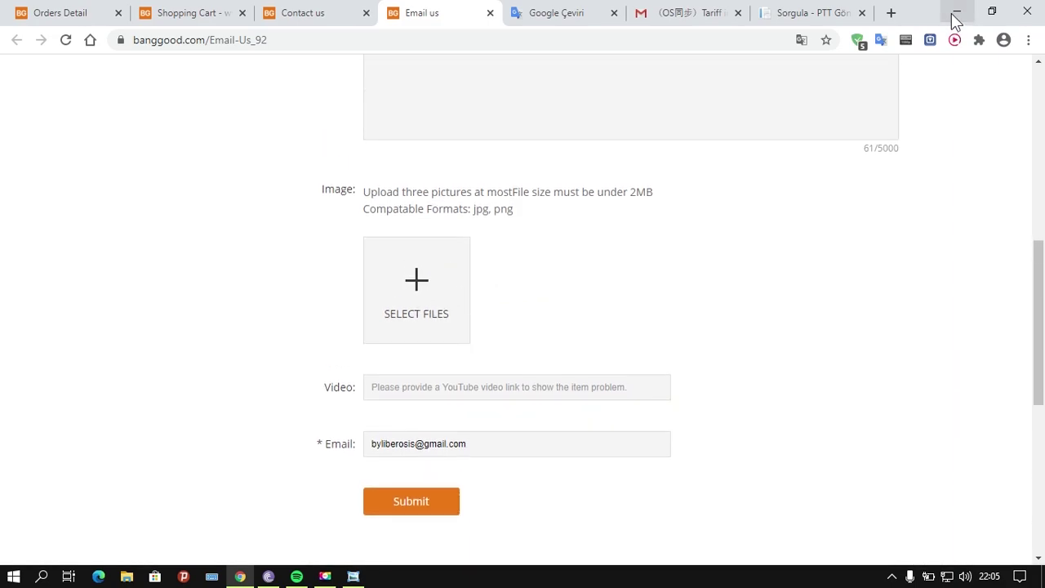
{"action": "left_click", "coordinate": [955, 15]}
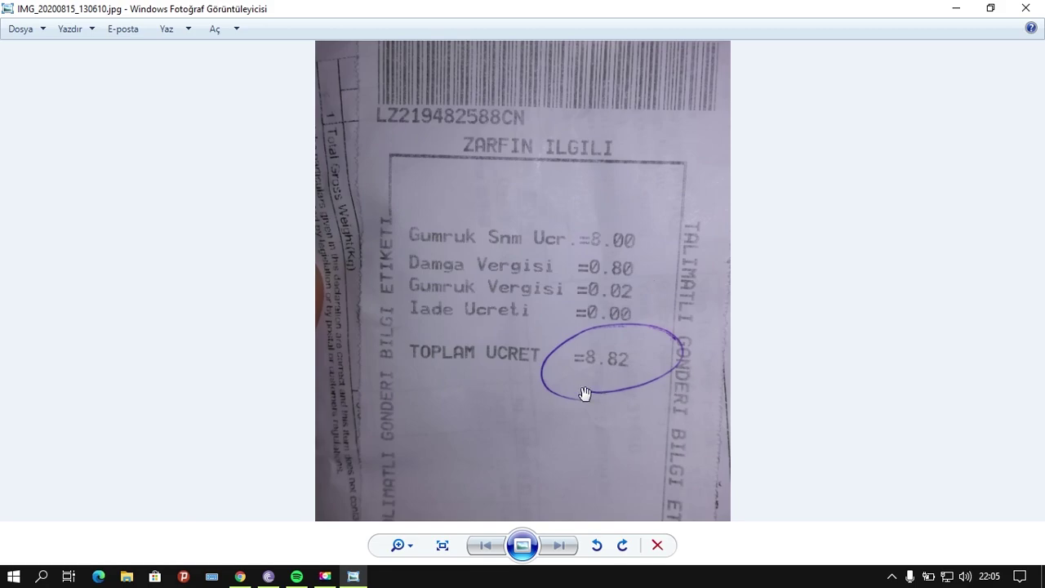
{"action": "scroll", "coordinate": [584, 393], "scroll_direction": "up", "scroll_amount": 1}
{"action": "scroll", "coordinate": [543, 262], "scroll_direction": "down", "scroll_amount": 1}
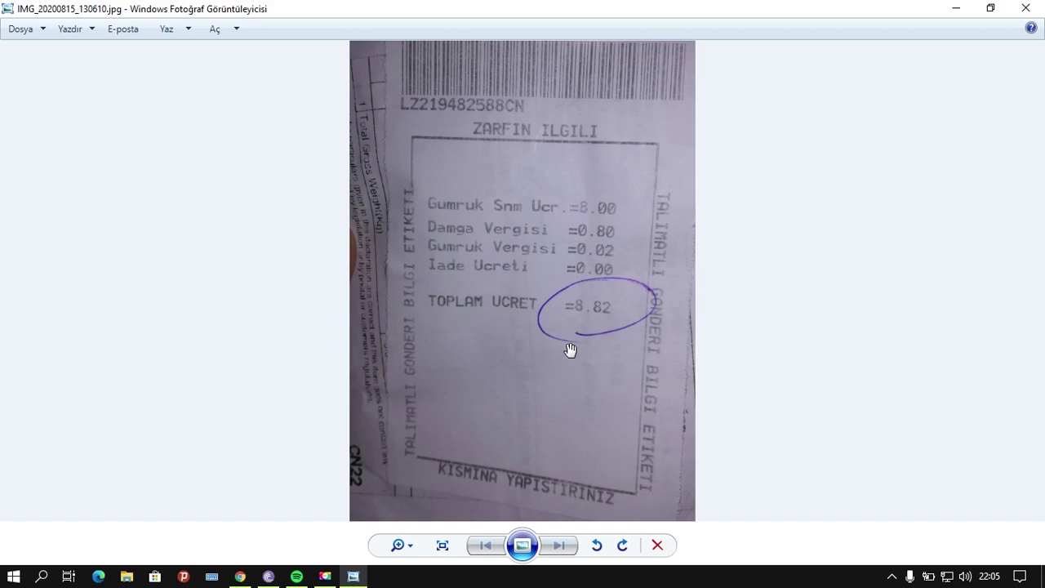
{"action": "left_click", "coordinate": [240, 575]}
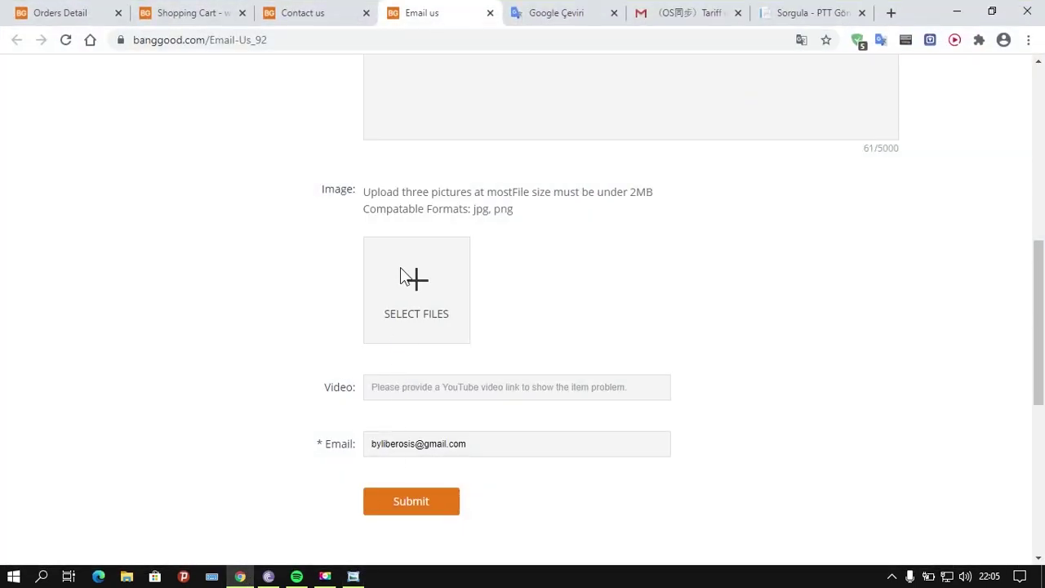
{"action": "left_click", "coordinate": [954, 15]}
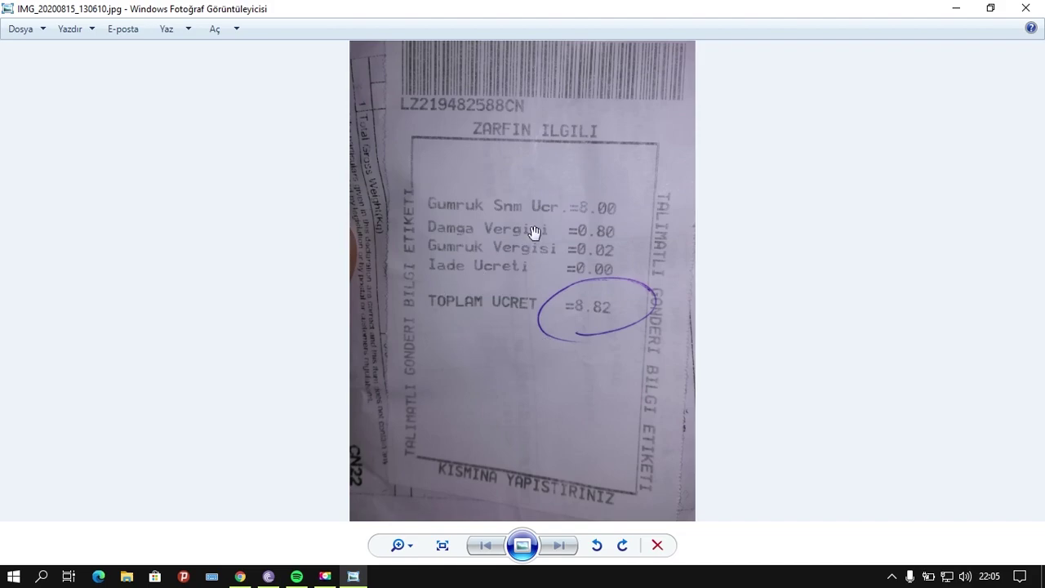
{"action": "left_click", "coordinate": [241, 576]}
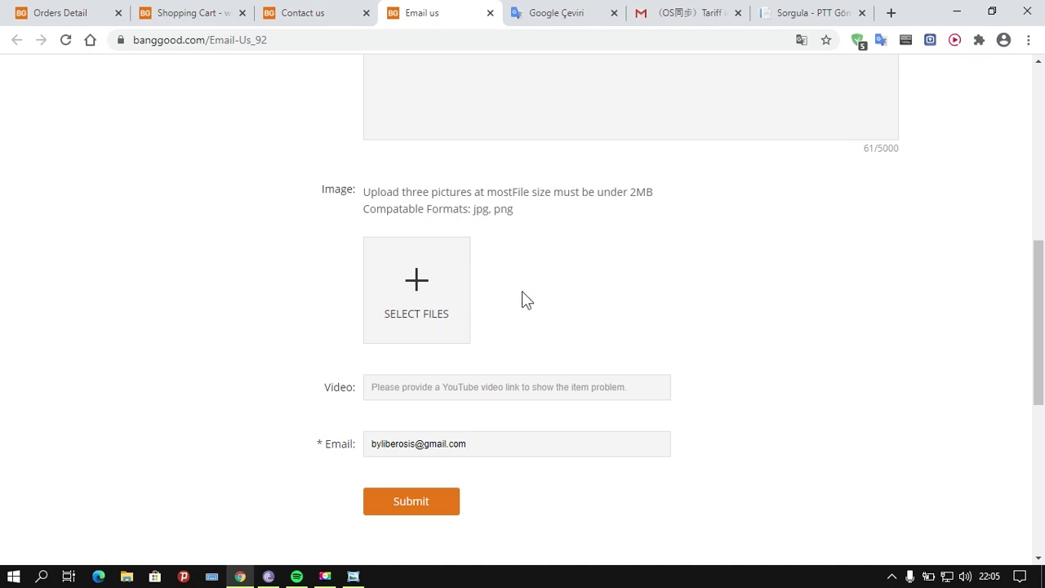
Step: Attach IMG_20200815_130610.jpg from the Masaüstü folder to the form's Image section
{"action": "left_click", "coordinate": [410, 294]}
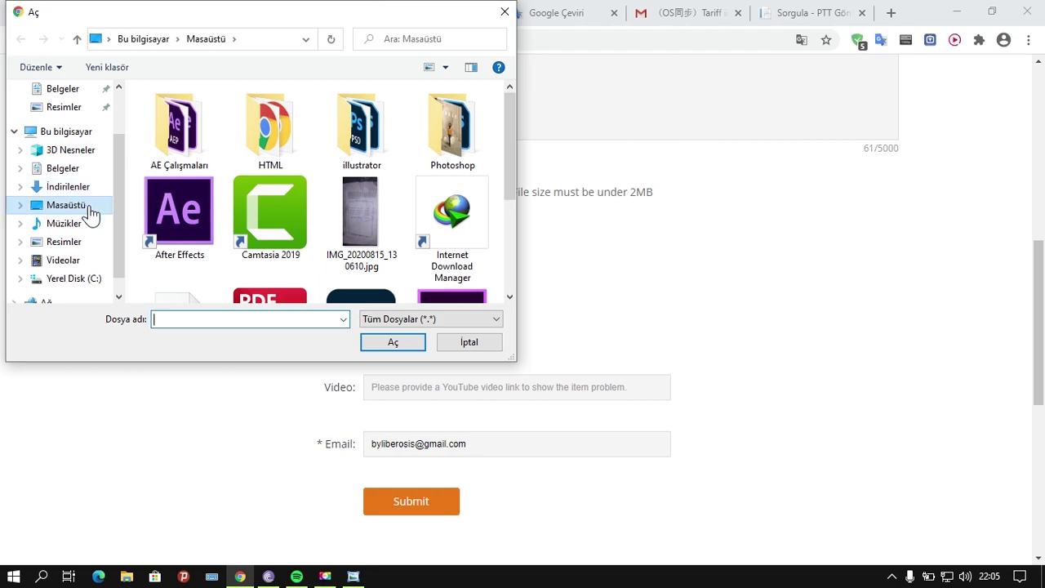
{"action": "double_click", "coordinate": [374, 217]}
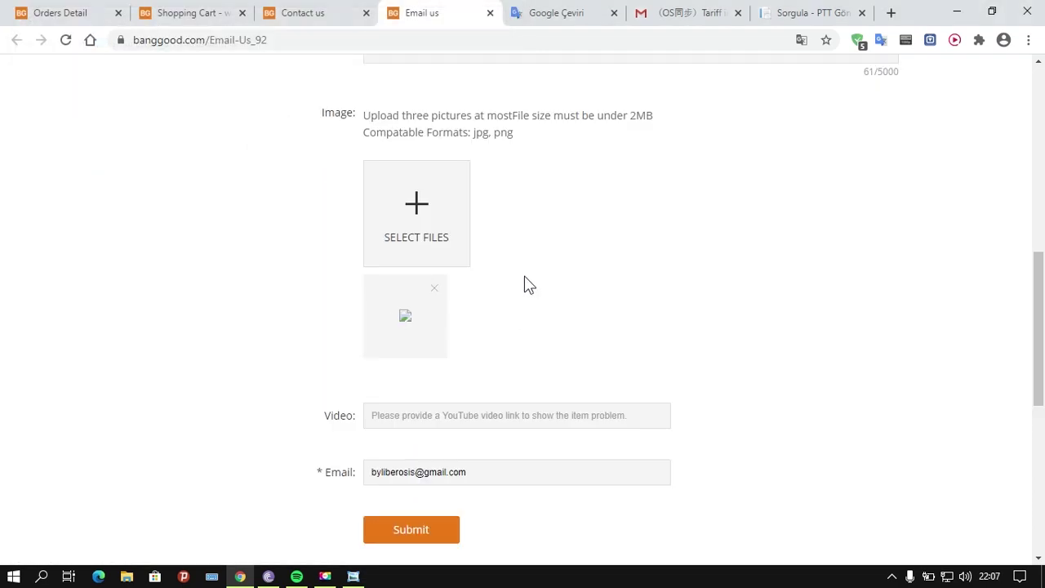
{"action": "scroll", "coordinate": [525, 282], "scroll_direction": "down", "scroll_amount": 2}
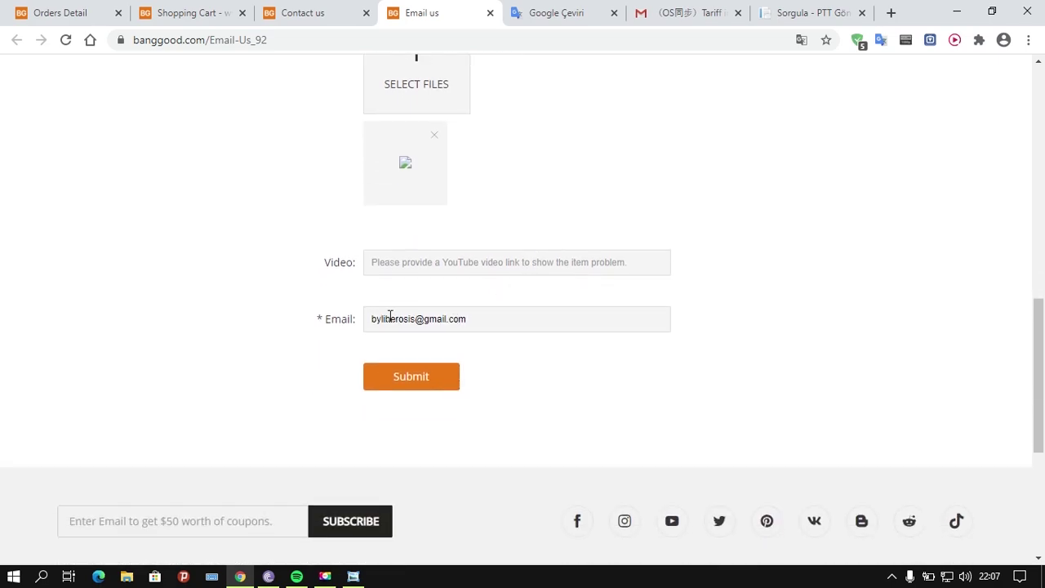
{"action": "left_click_drag", "start_coordinate": [518, 323], "coordinate": [369, 329]}
{"action": "left_click", "coordinate": [501, 320]}
{"action": "left_click_drag", "start_coordinate": [502, 320], "coordinate": [395, 327]}
{"action": "left_click", "coordinate": [500, 318]}
{"action": "key", "text": "BackSpace"}
{"action": "key", "text": "BackSpace"}
{"action": "key", "text": "BackSpace"}
{"action": "key", "text": "BackSpace"}
{"action": "key", "text": "BackSpace"}
{"action": "key", "text": "BackSpace"}
{"action": "key", "text": "BackSpace"}
{"action": "key", "text": "BackSpace"}
{"action": "key", "text": "BackSpace"}
{"action": "key", "text": "BackSpace"}
{"action": "key", "text": "BackSpace"}
{"action": "key", "text": "BackSpace"}
{"action": "key", "text": "BackSpace"}
{"action": "key", "text": "BackSpace"}
{"action": "key", "text": "BackSpace"}
{"action": "key", "text": "BackSpace"}
{"action": "key", "text": "BackSpace"}
{"action": "key", "text": "BackSpace"}
{"action": "key", "text": "BackSpace"}
{"action": "key", "text": "BackSpace"}
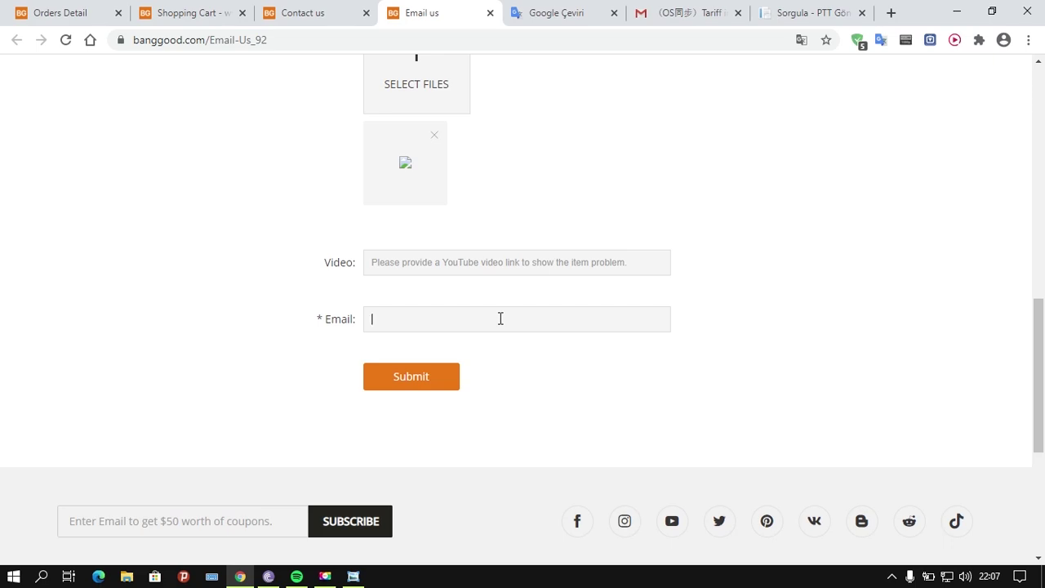
{"action": "key", "text": "ctrl+z"}
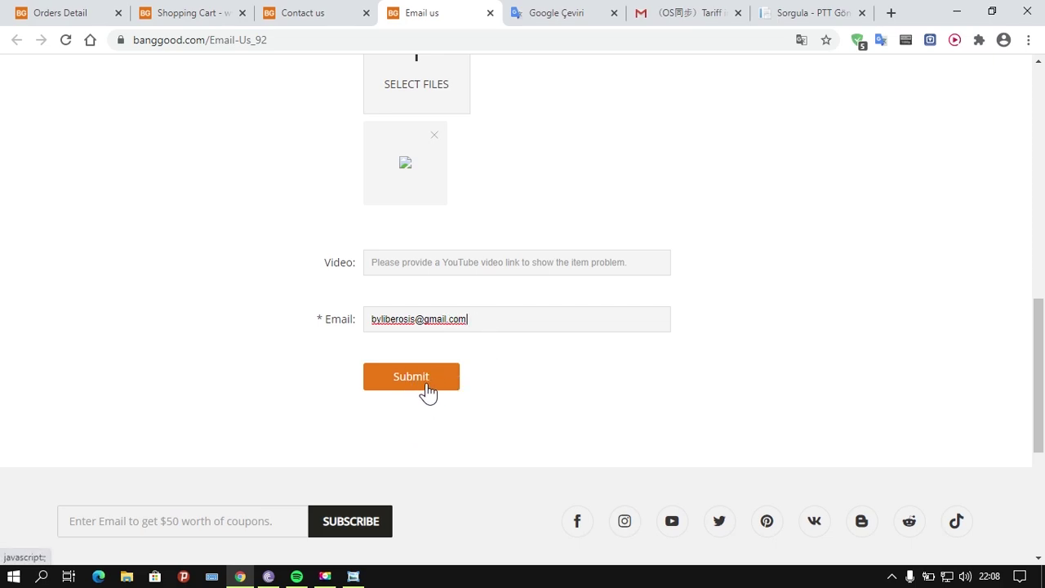
Step: Copy Banggood's tariff insurance reply in Gmail, from the greeting through the paragraph about the receipt and refund payment method
{"action": "scroll", "coordinate": [441, 400], "scroll_direction": "up", "scroll_amount": 8}
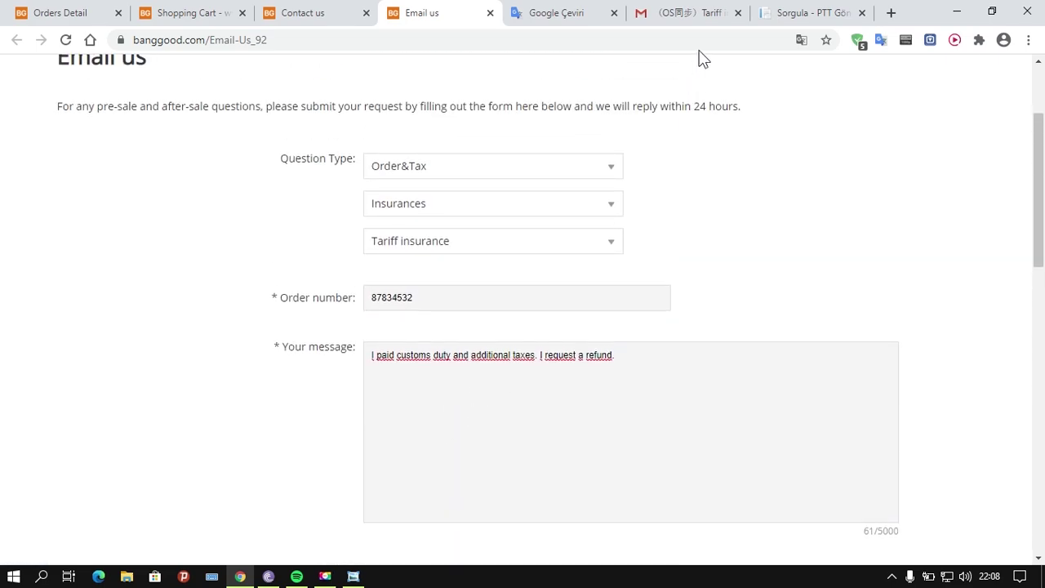
{"action": "left_click", "coordinate": [682, 15]}
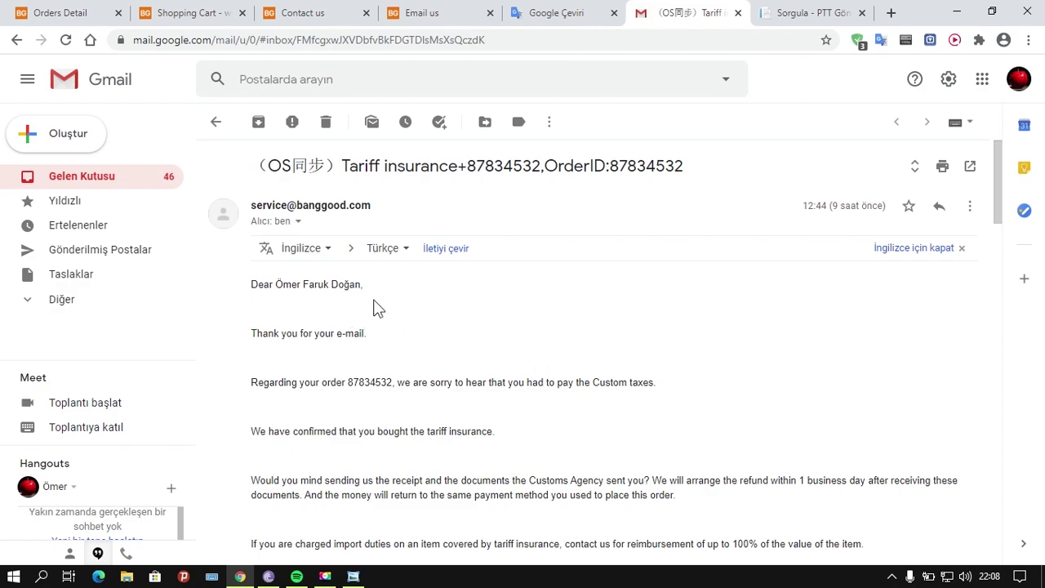
{"action": "scroll", "coordinate": [460, 308], "scroll_direction": "down", "scroll_amount": 1}
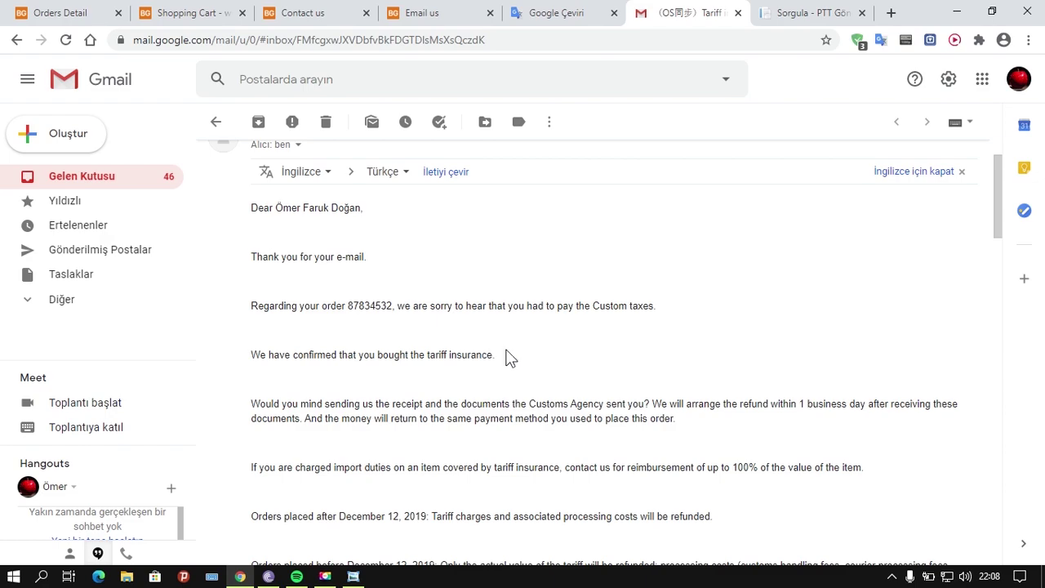
{"action": "scroll", "coordinate": [506, 356], "scroll_direction": "up", "scroll_amount": 1}
{"action": "left_click_drag", "start_coordinate": [251, 284], "coordinate": [653, 496]}
{"action": "right_click", "coordinate": [388, 291]}
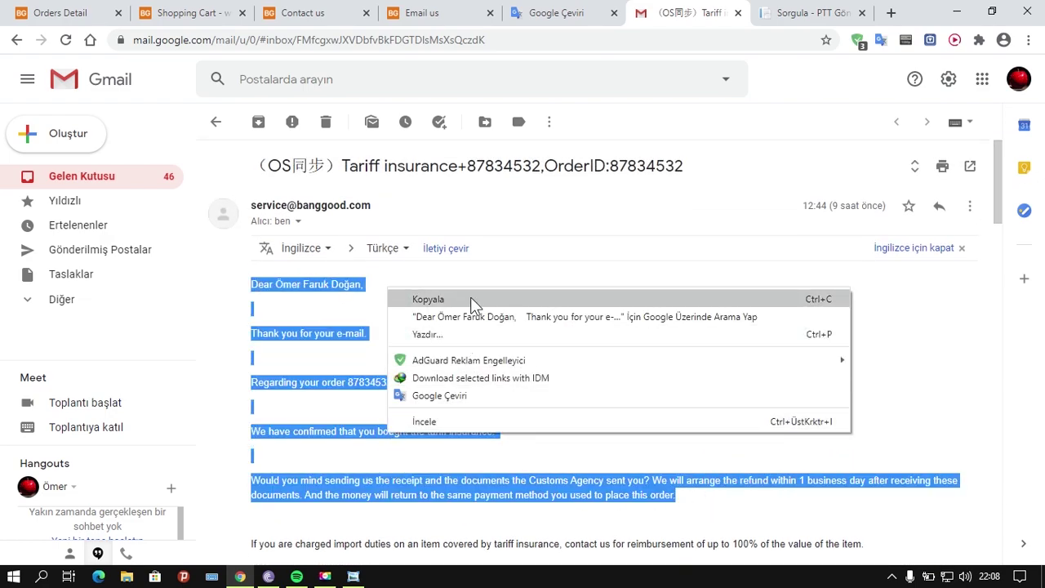
{"action": "left_click", "coordinate": [472, 300]}
Step: Replace the Google Translate source text with the copied reply and translate it from English to Turkish
{"action": "left_click", "coordinate": [556, 13]}
{"action": "key", "text": "ctrl+a"}
{"action": "type", "text": "Gümrük vergisi ve ek vergiler ödedim. İade talep ediyorum."}
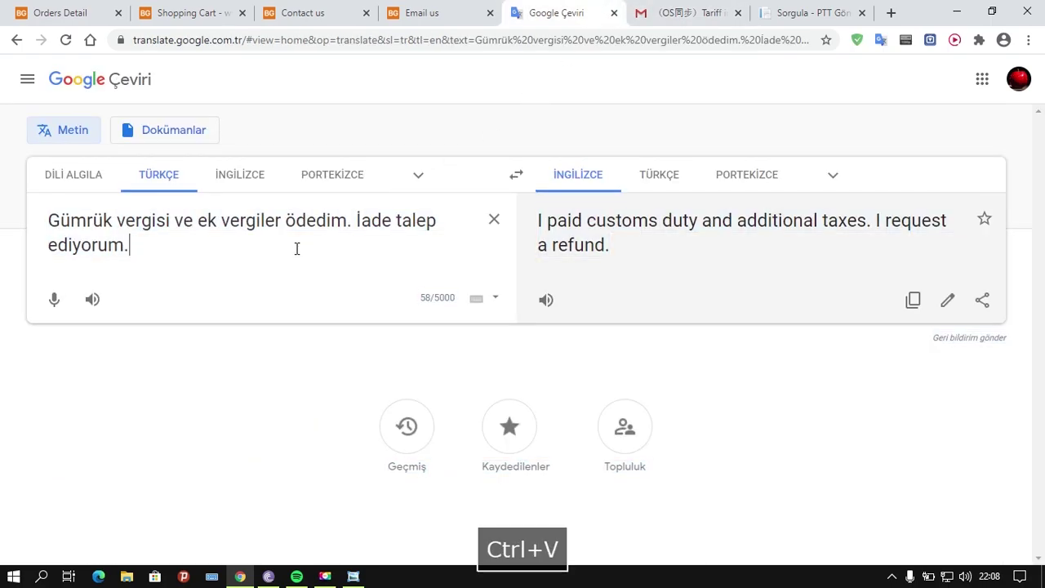
{"action": "key", "text": "ctrl+a"}
{"action": "key", "text": "ctrl+v"}
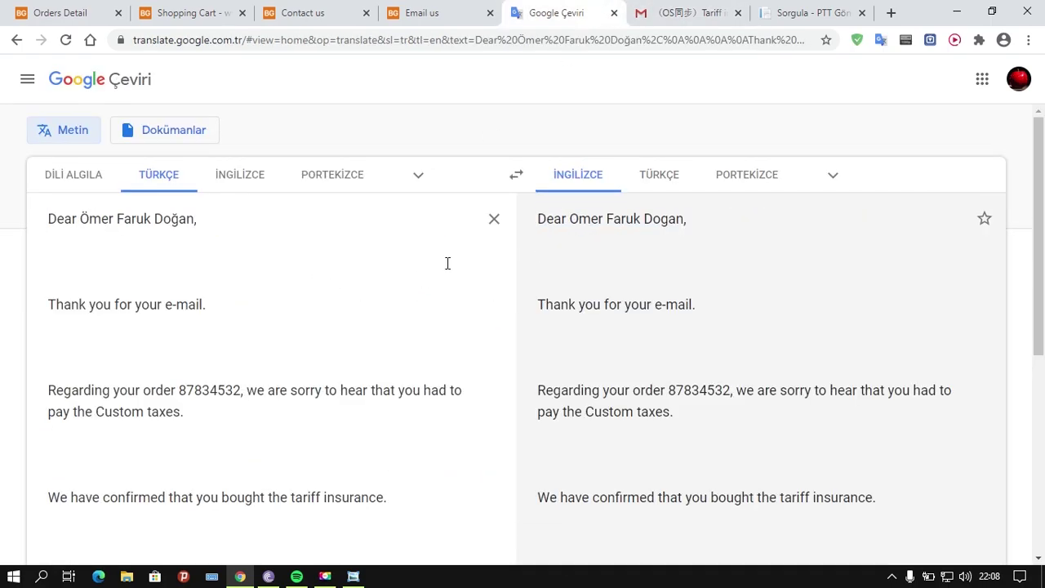
{"action": "left_click", "coordinate": [516, 176]}
{"action": "scroll", "coordinate": [399, 257], "scroll_direction": "up", "scroll_amount": 4}
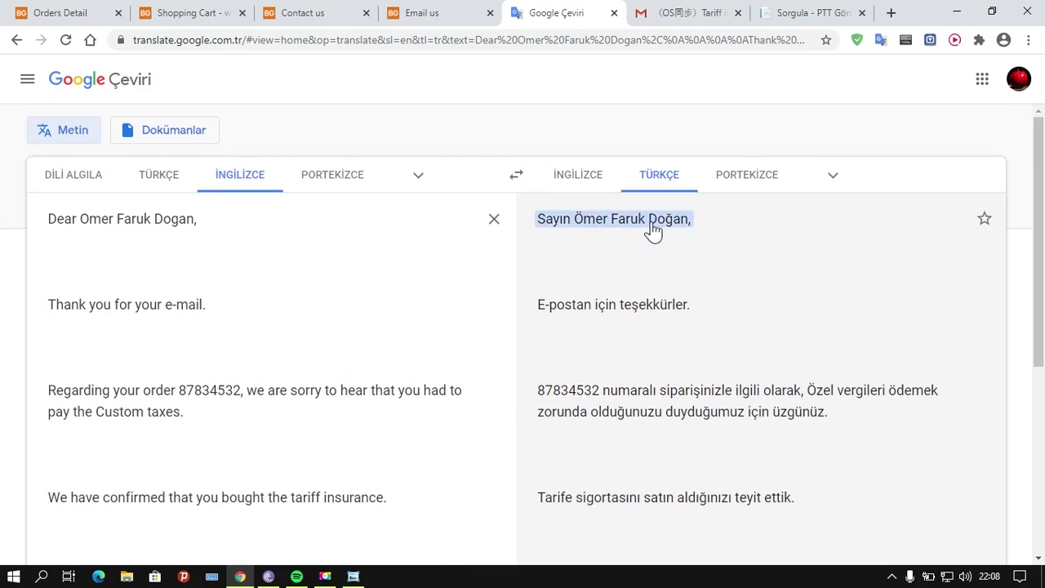
Step: Read the Turkish translation of the reply, comparing it with the Tariff Insurance option at checkout and the original e-mail
{"action": "scroll", "coordinate": [708, 286], "scroll_direction": "down", "scroll_amount": 1}
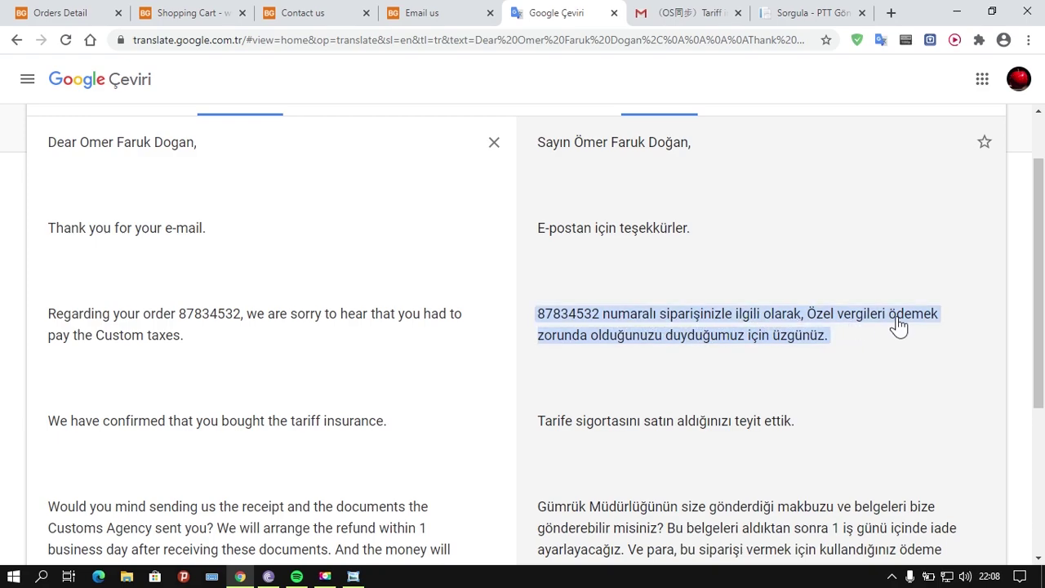
{"action": "scroll", "coordinate": [784, 343], "scroll_direction": "down", "scroll_amount": 1}
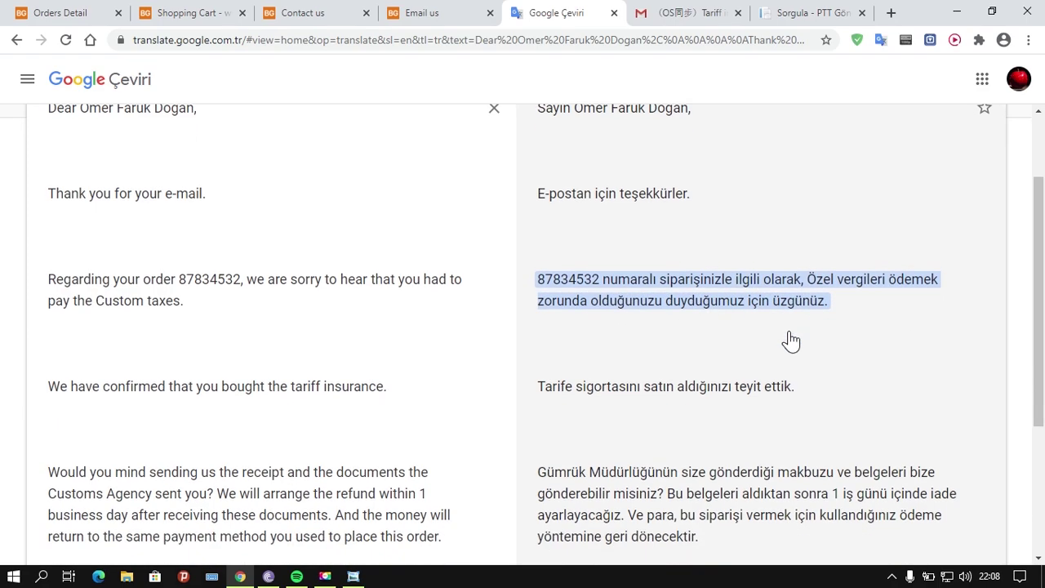
{"action": "scroll", "coordinate": [744, 326], "scroll_direction": "down", "scroll_amount": 1}
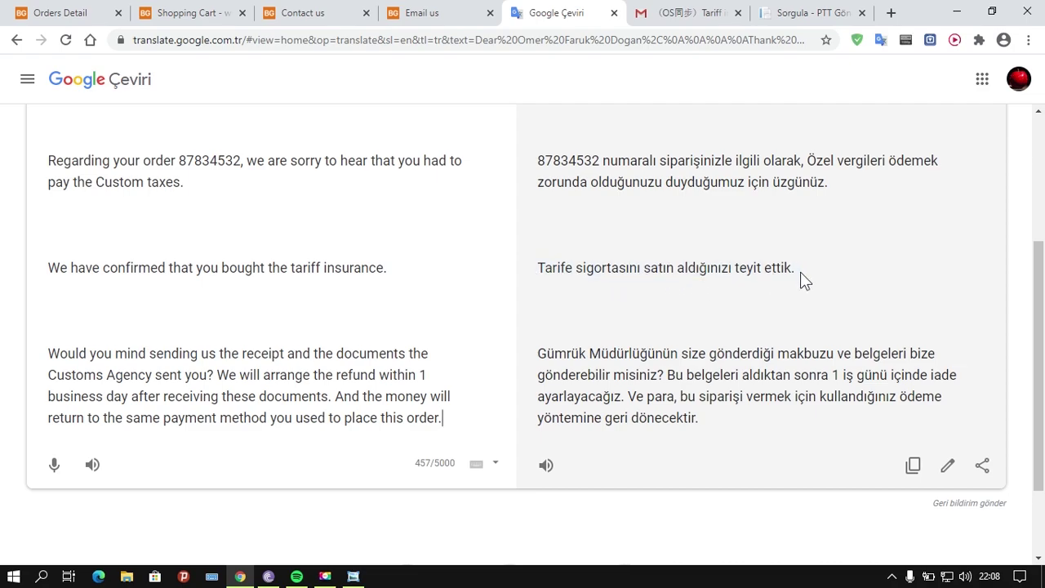
{"action": "left_click", "coordinate": [177, 12]}
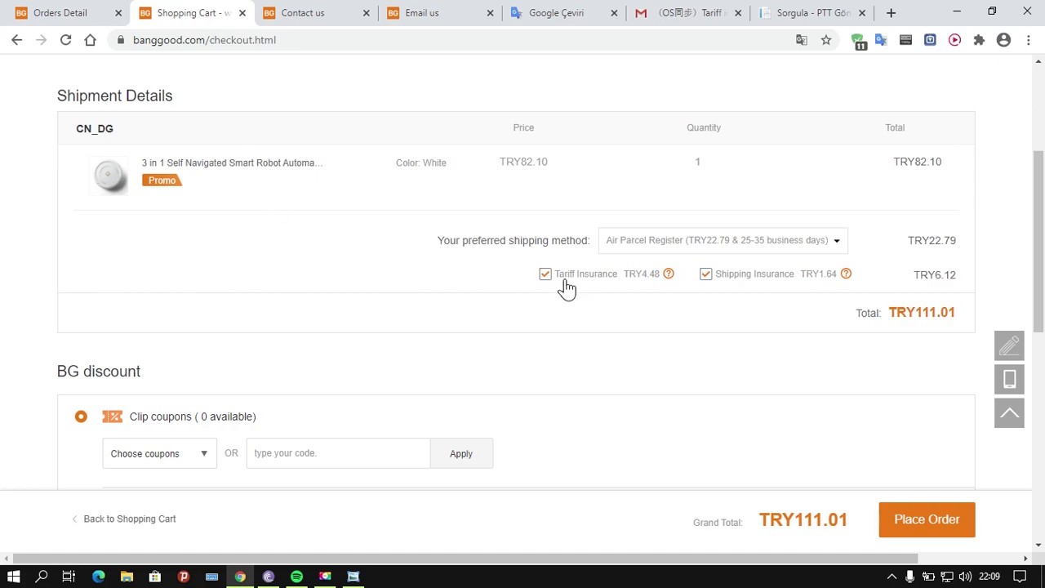
{"action": "left_click", "coordinate": [691, 12]}
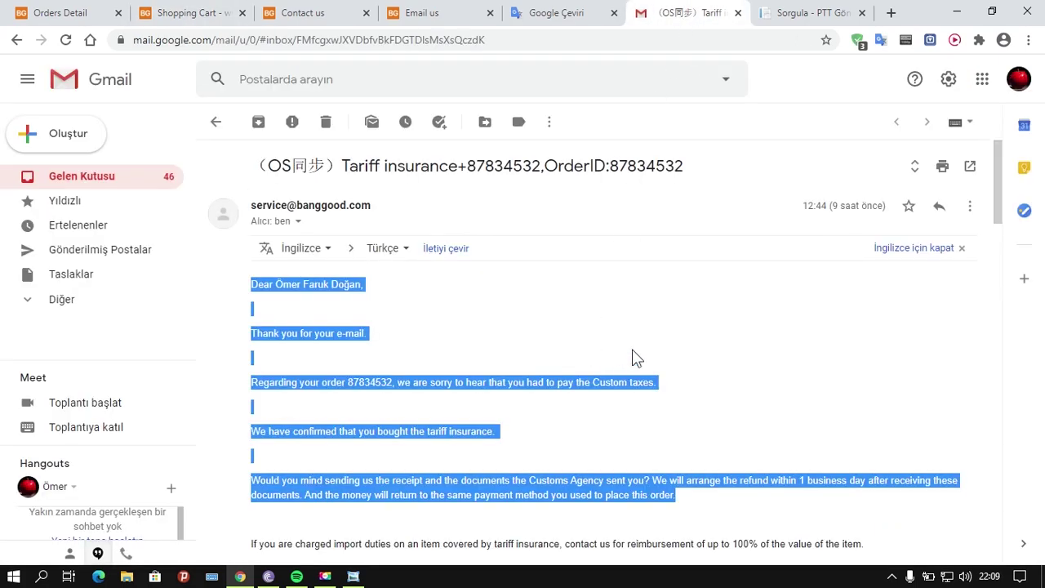
{"action": "left_click", "coordinate": [576, 11]}
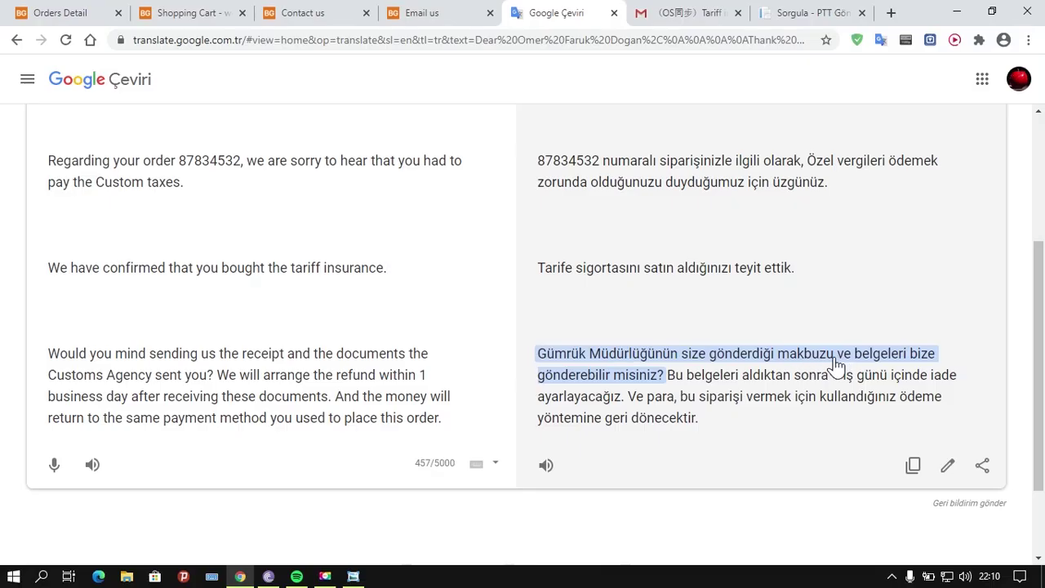
{"action": "left_click", "coordinate": [834, 364]}
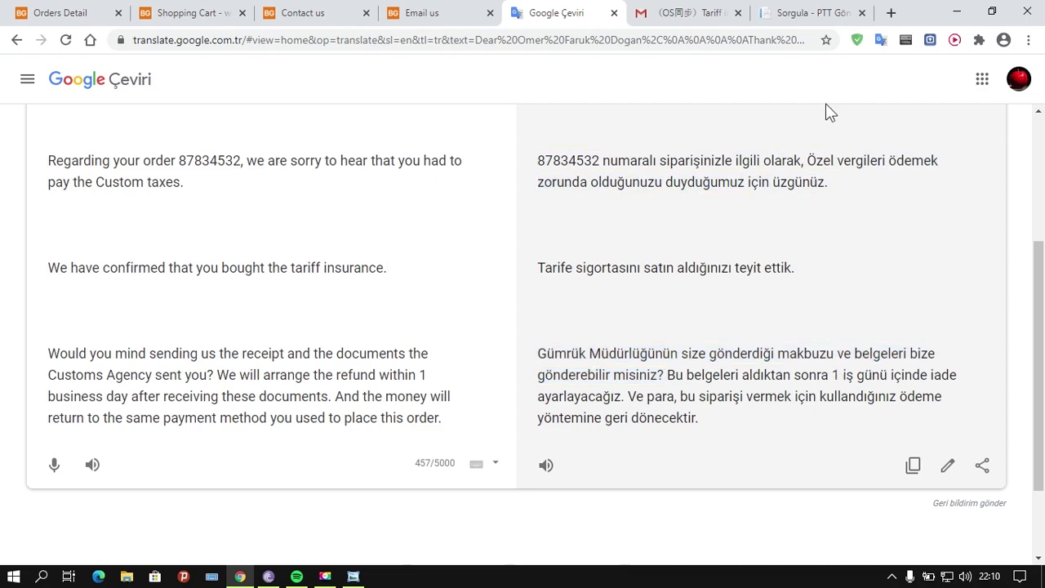
Step: Paste the parcel's barcode number into PTT's Gönderi Takibi page and submit the tracking query
{"action": "left_click", "coordinate": [800, 13]}
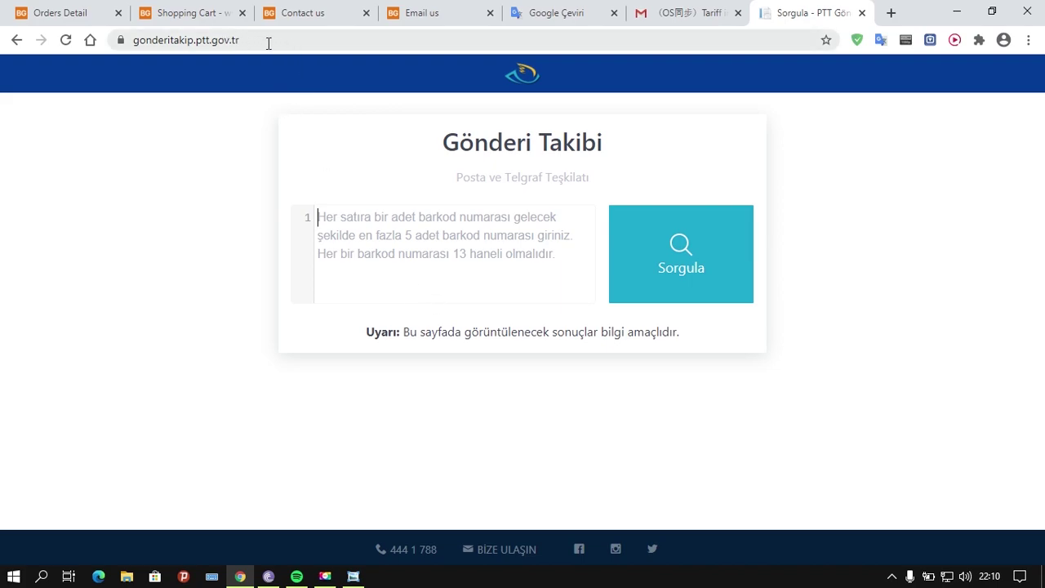
{"action": "right_click", "coordinate": [427, 230]}
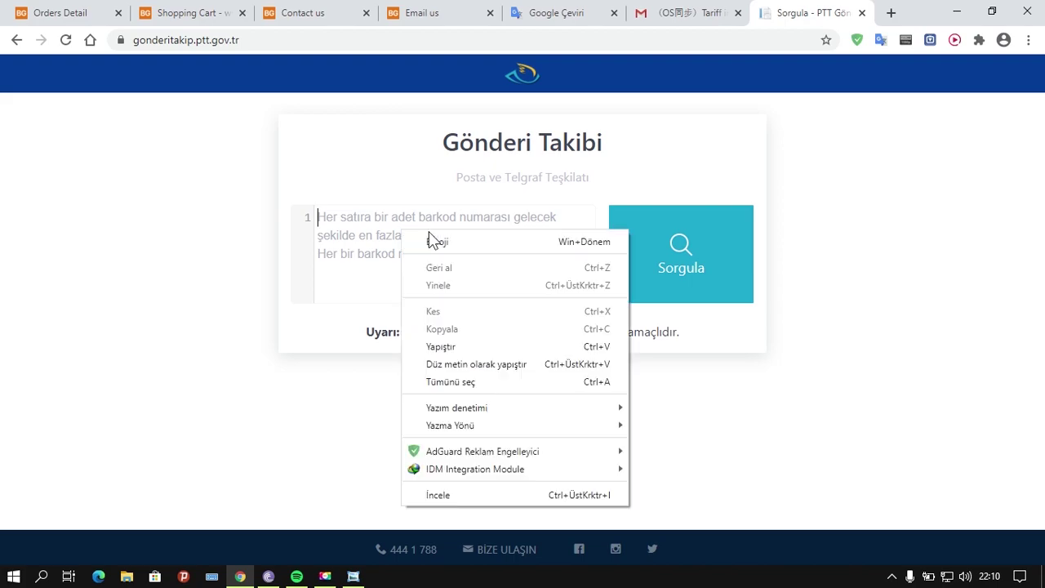
{"action": "left_click", "coordinate": [489, 349]}
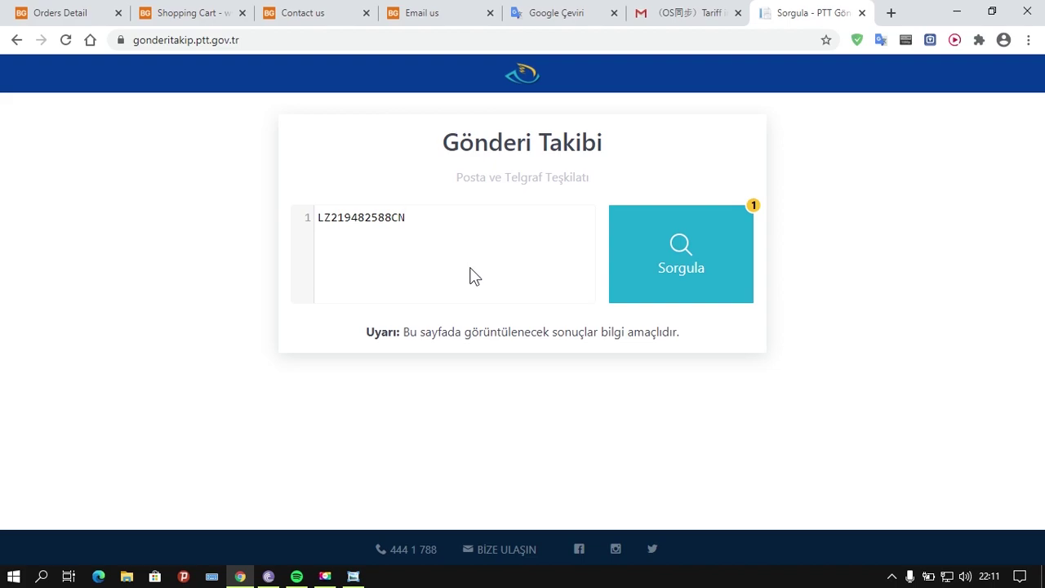
{"action": "double_click", "coordinate": [411, 224]}
{"action": "left_click", "coordinate": [414, 226]}
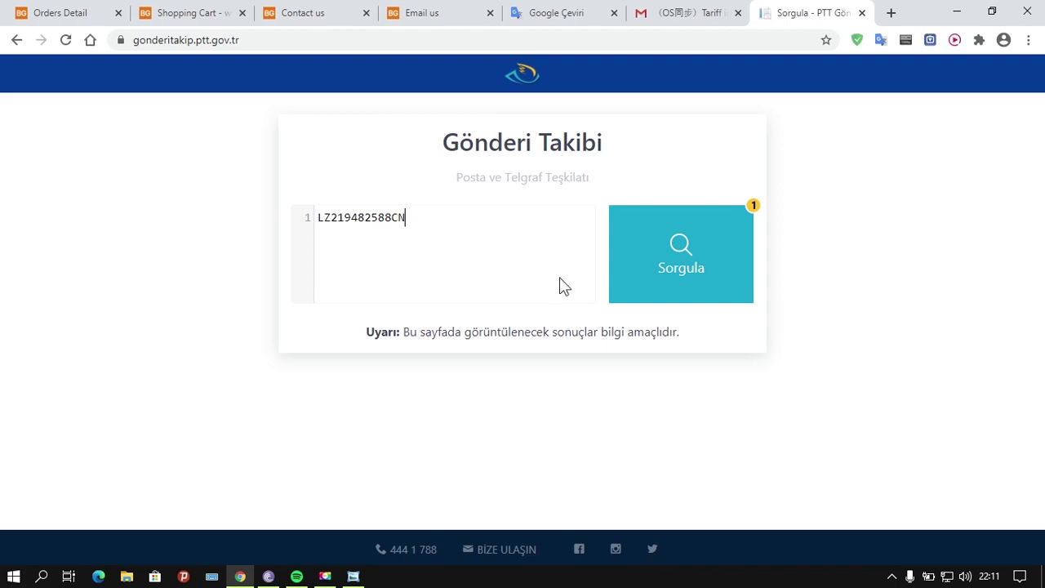
{"action": "left_click", "coordinate": [662, 261]}
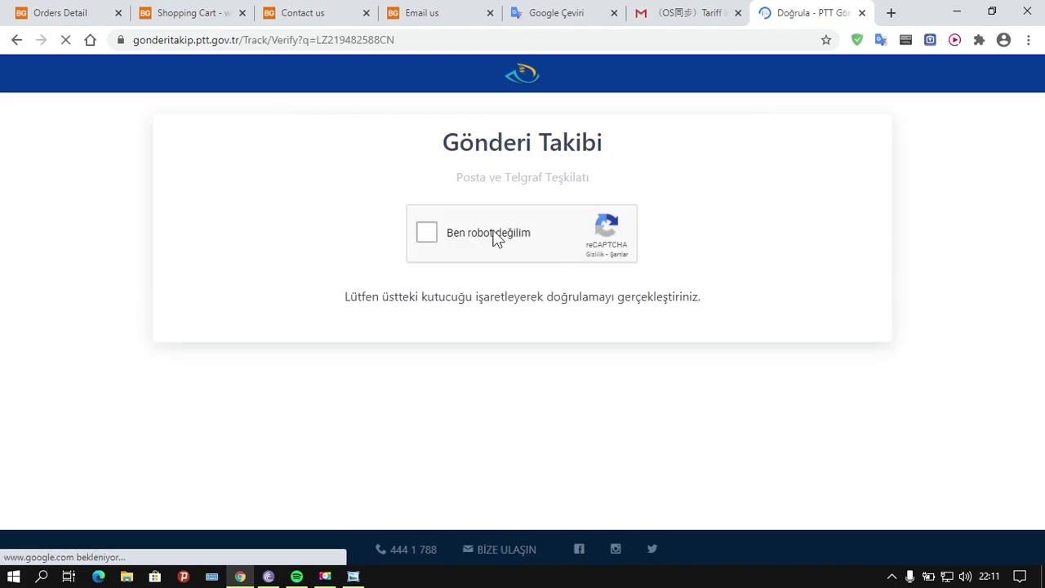